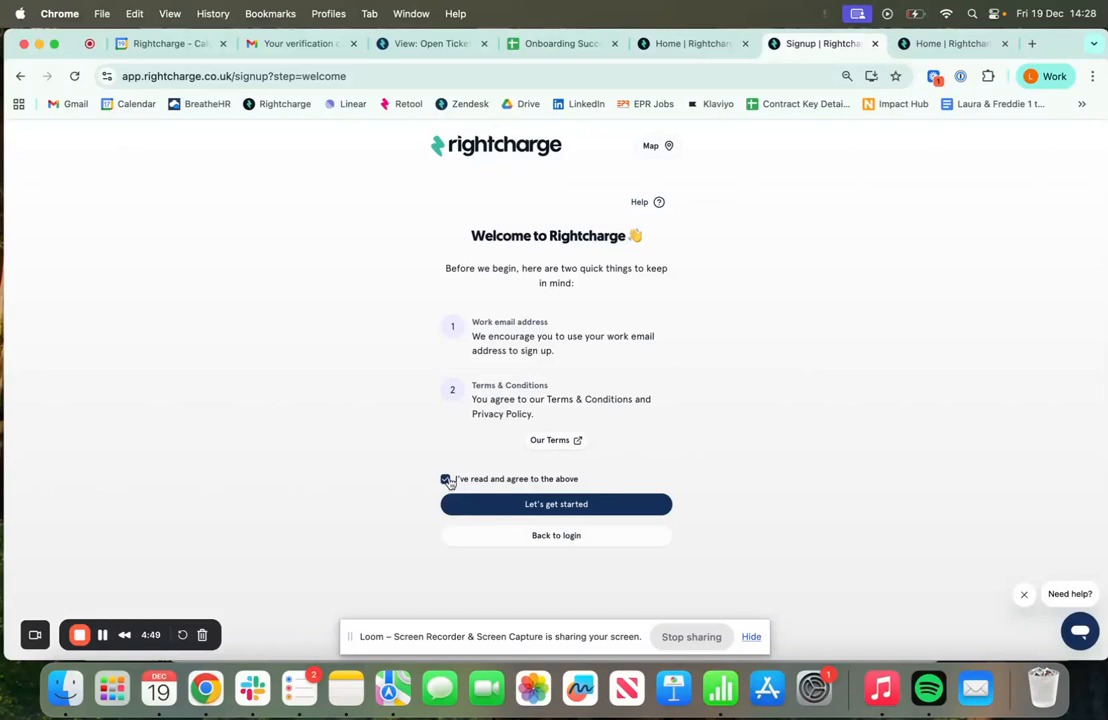
Accept the terms and register with your work email address
left_click(549, 503)
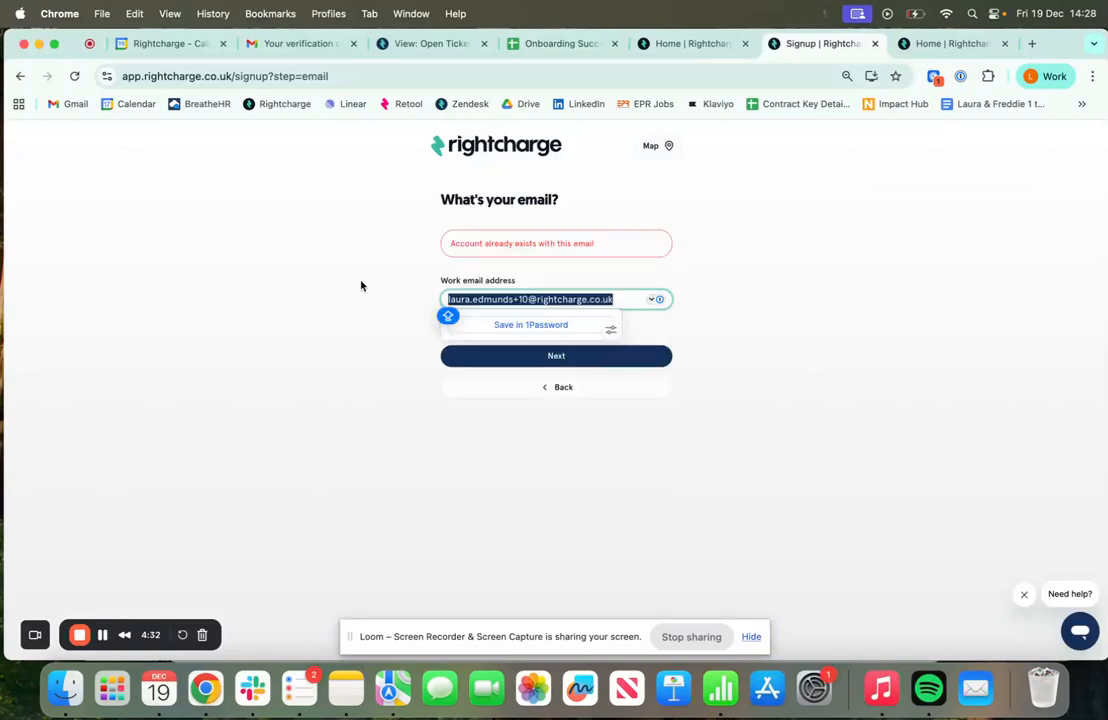
type("lau")
key("BackSpace")
key("BackSpace")
key("BackSpace")
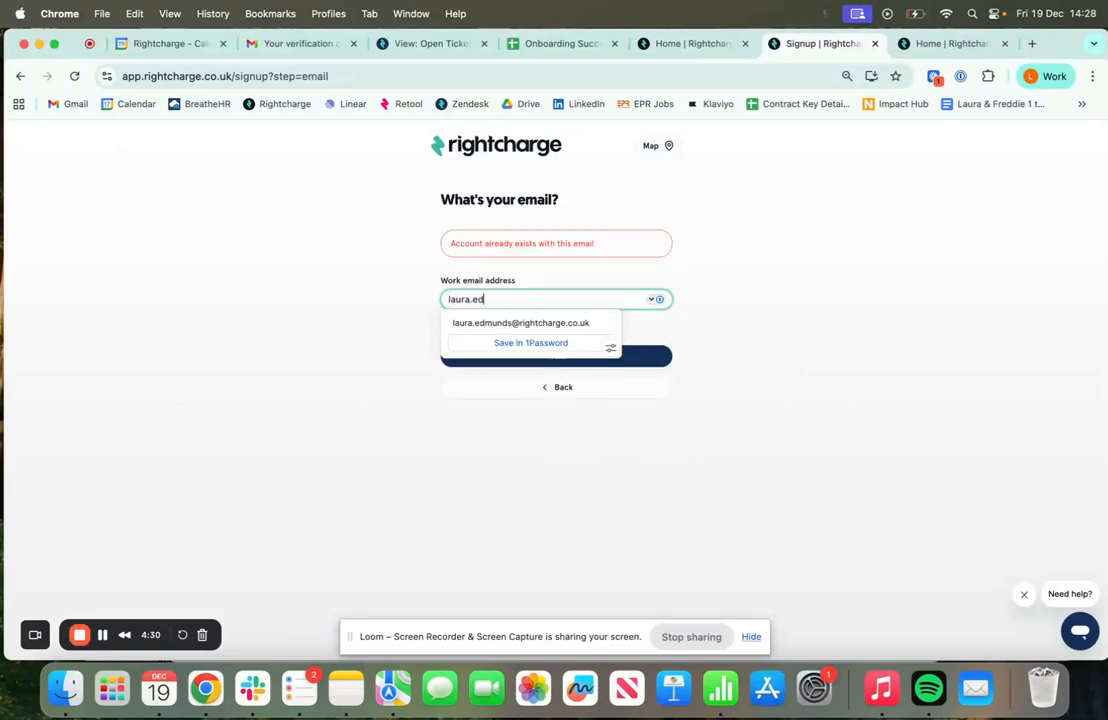
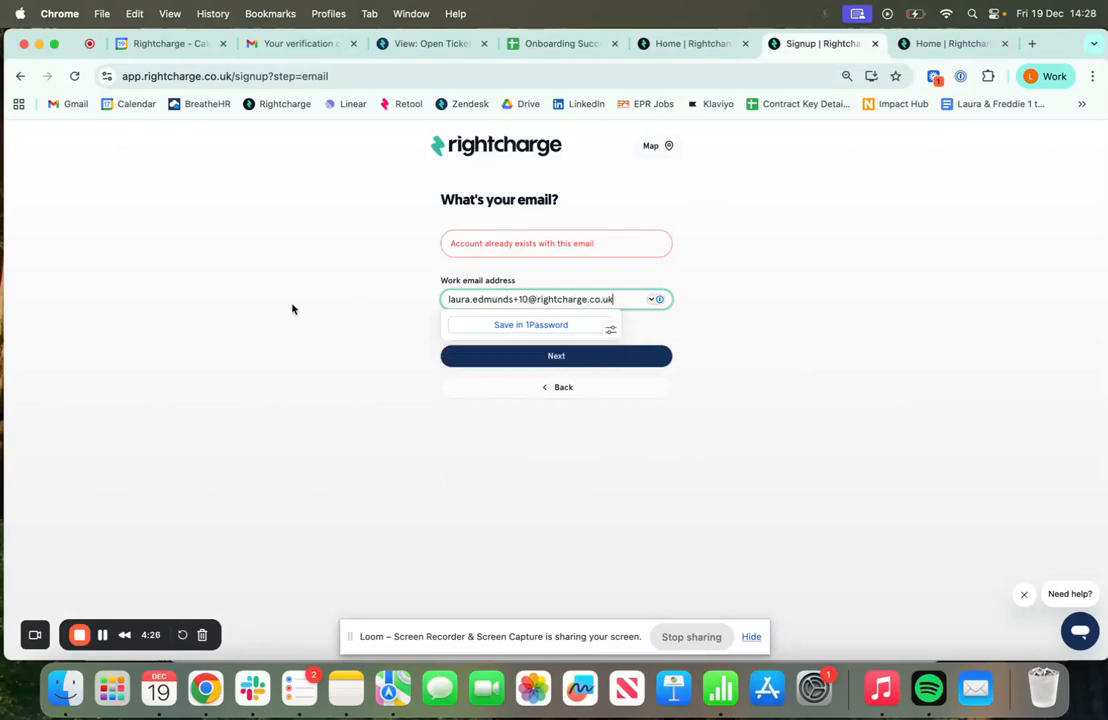
left_click(605, 356)
left_click(528, 252)
Fill in your name from the suggestion, then set and confirm a password meeting all six requirements
left_click(497, 274)
left_click(589, 350)
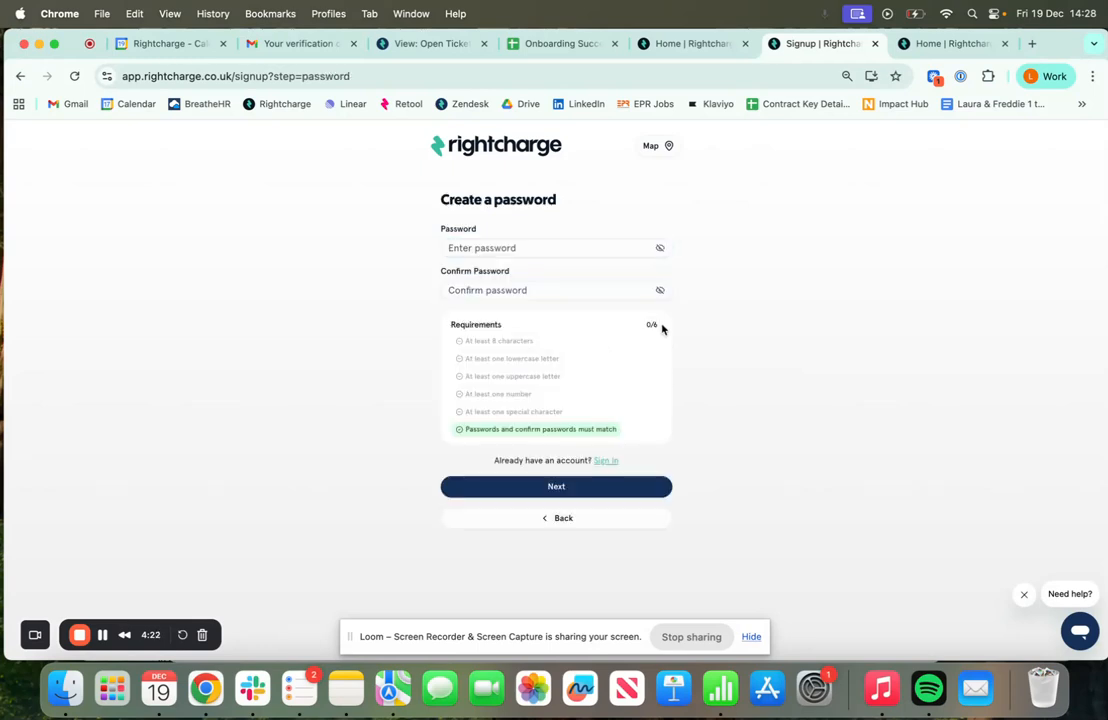
left_click(535, 247)
type("•••")
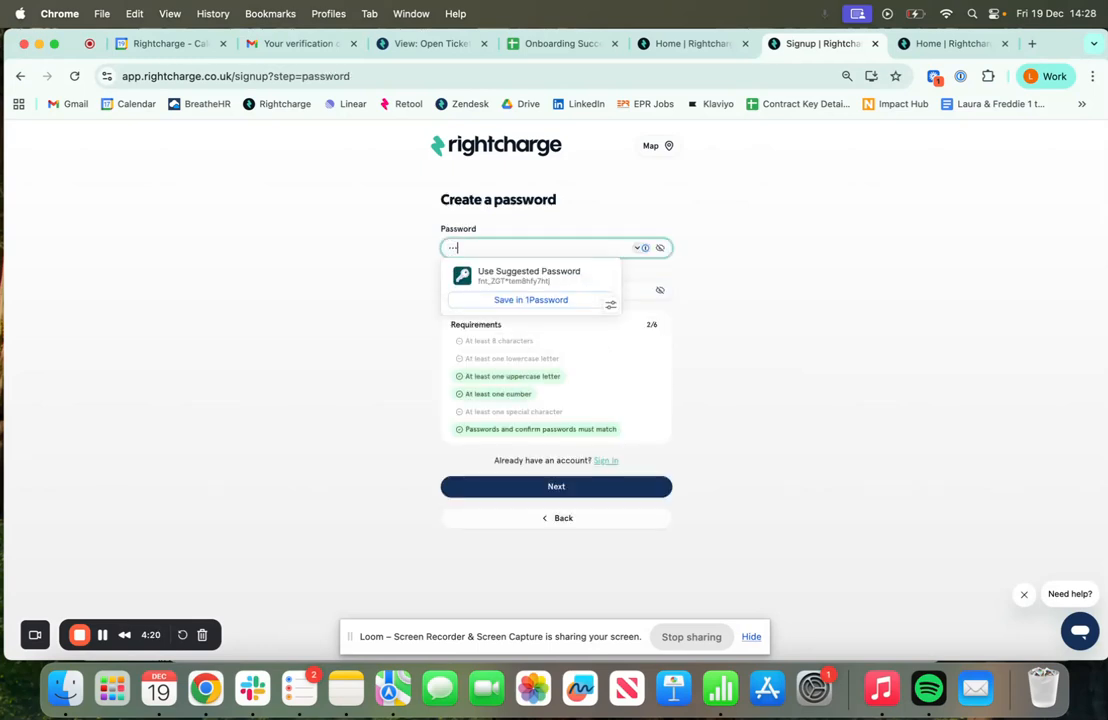
type("•••••••")
left_click(811, 289)
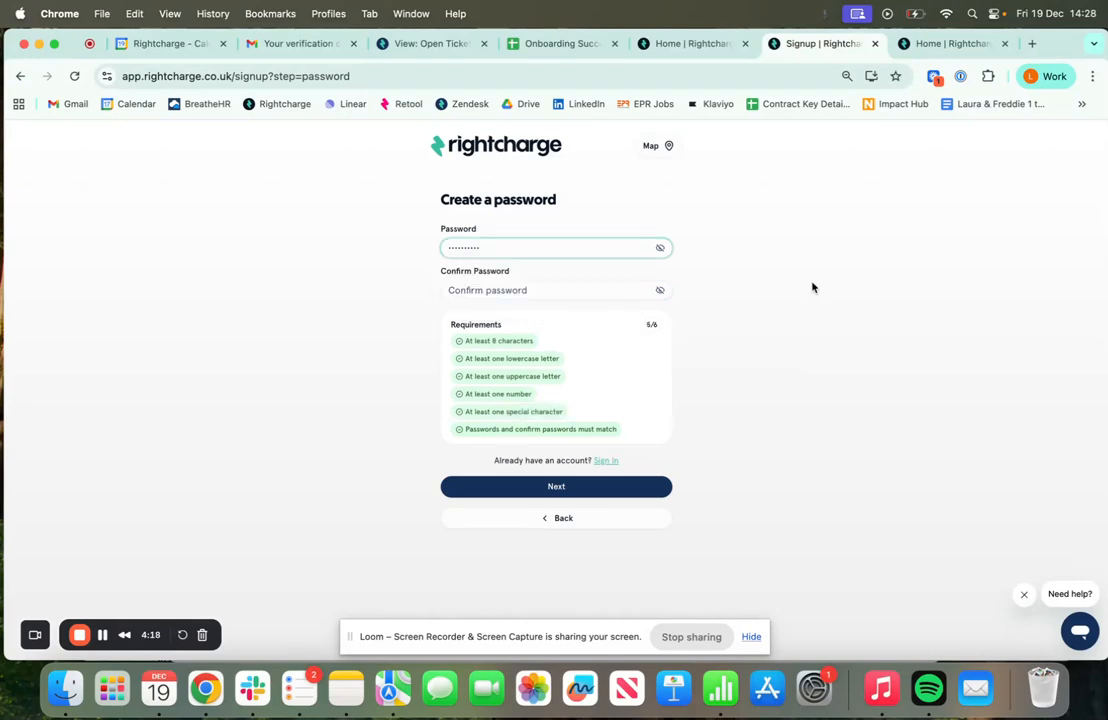
left_click(536, 292)
type("•••")
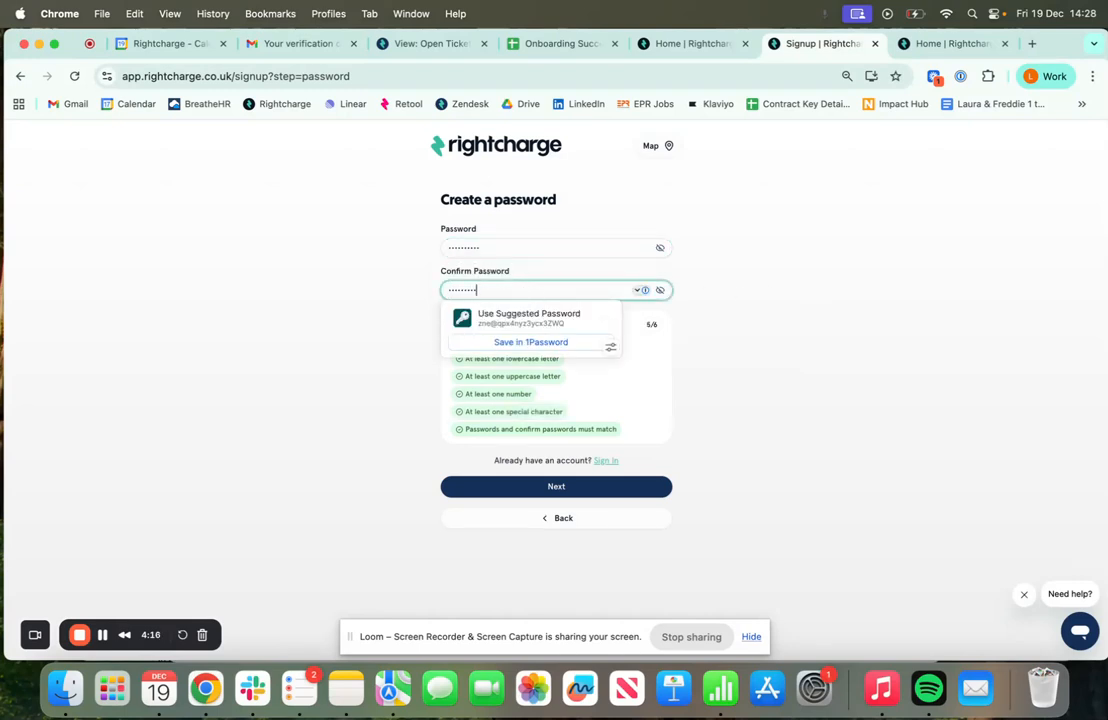
type("•••••••")
left_click(719, 287)
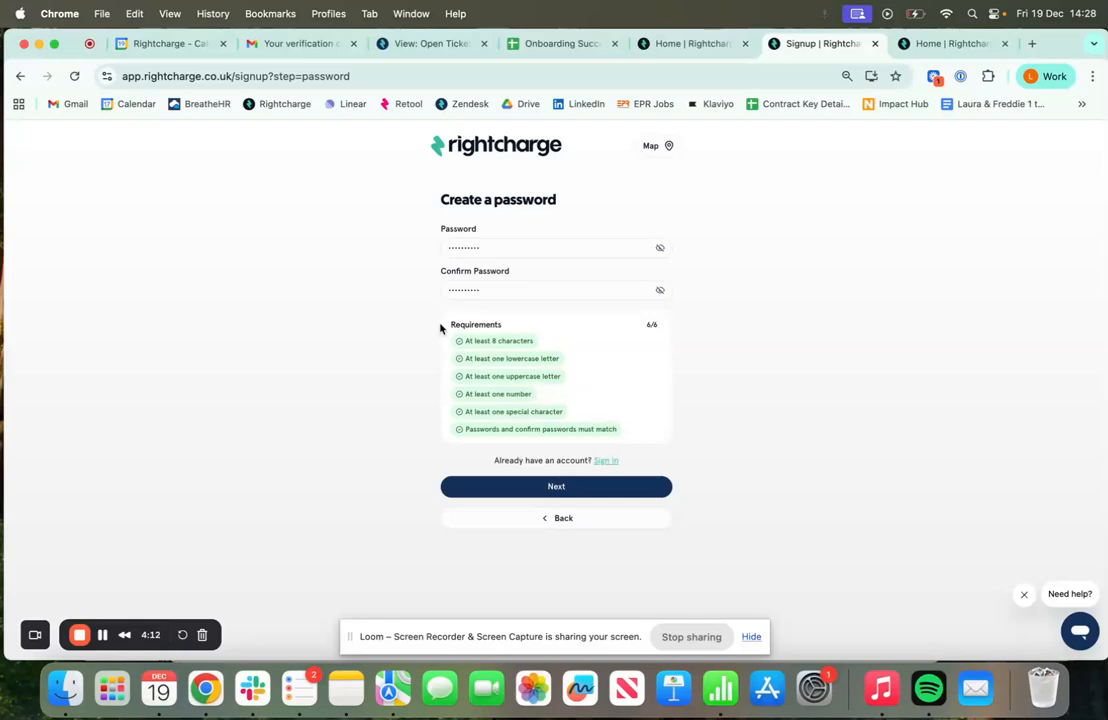
left_click(584, 486)
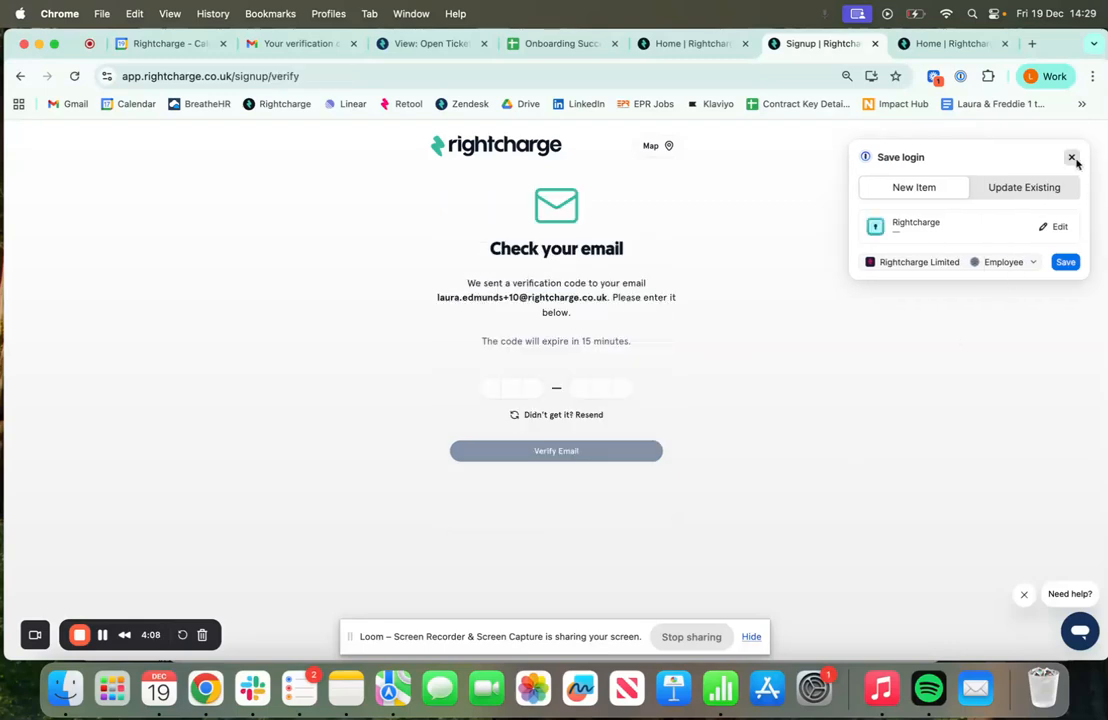
Verify the email with the six-digit emailed code and continue to the Welcome page
left_click(1071, 157)
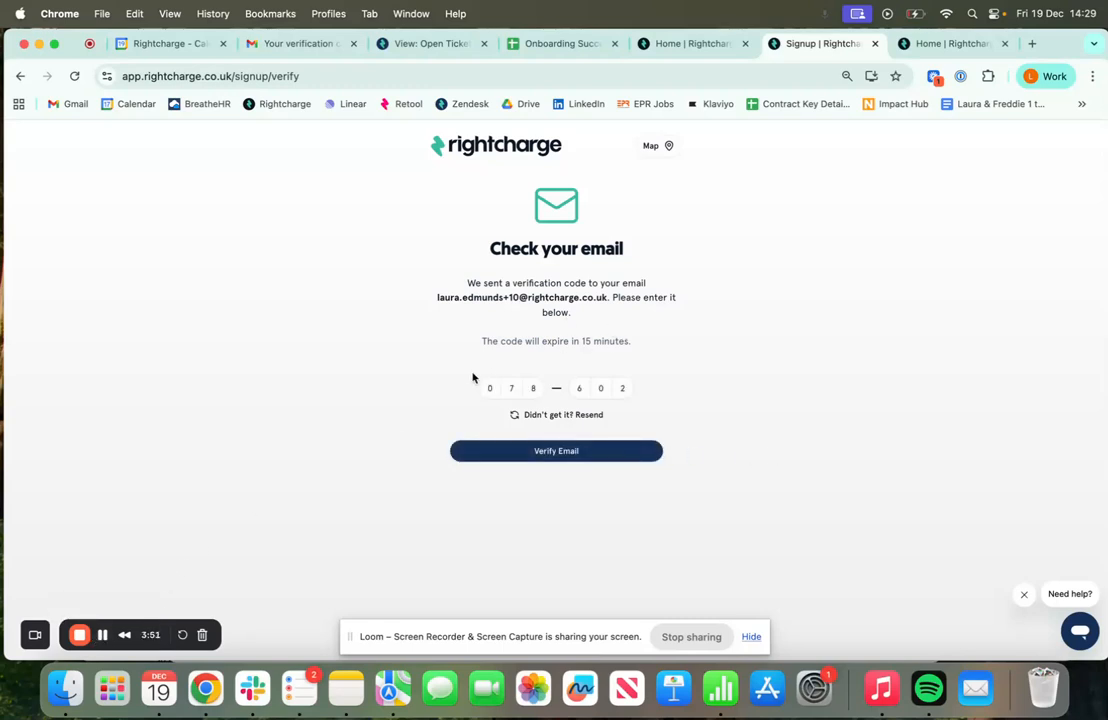
left_click(591, 456)
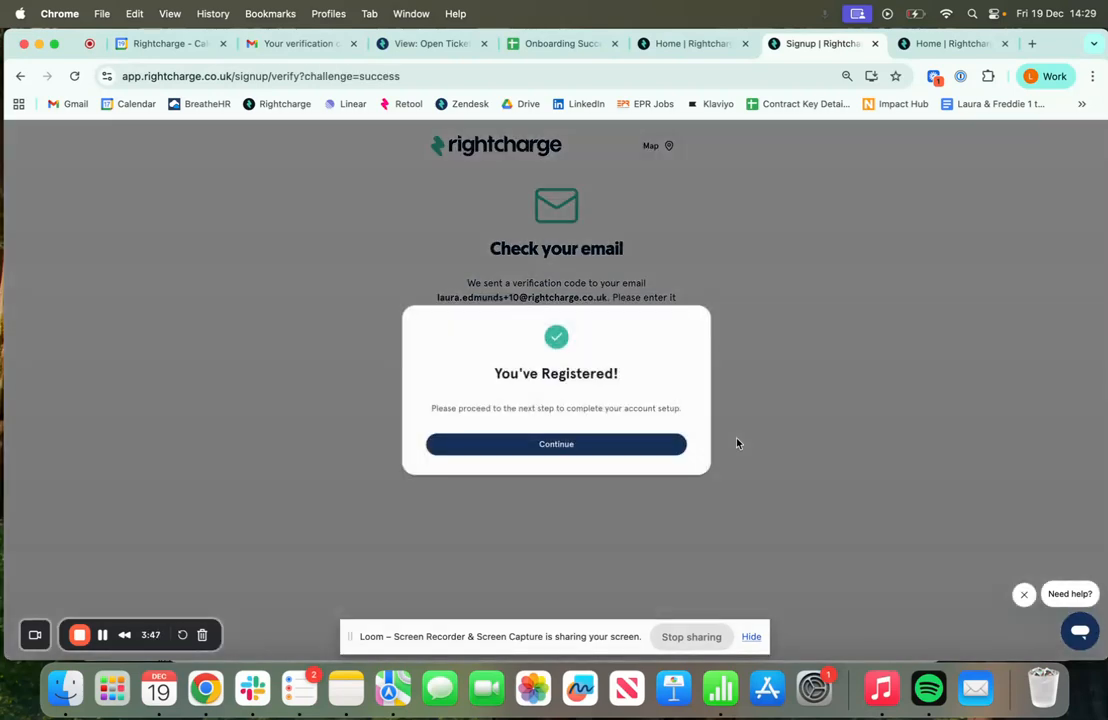
left_click(585, 451)
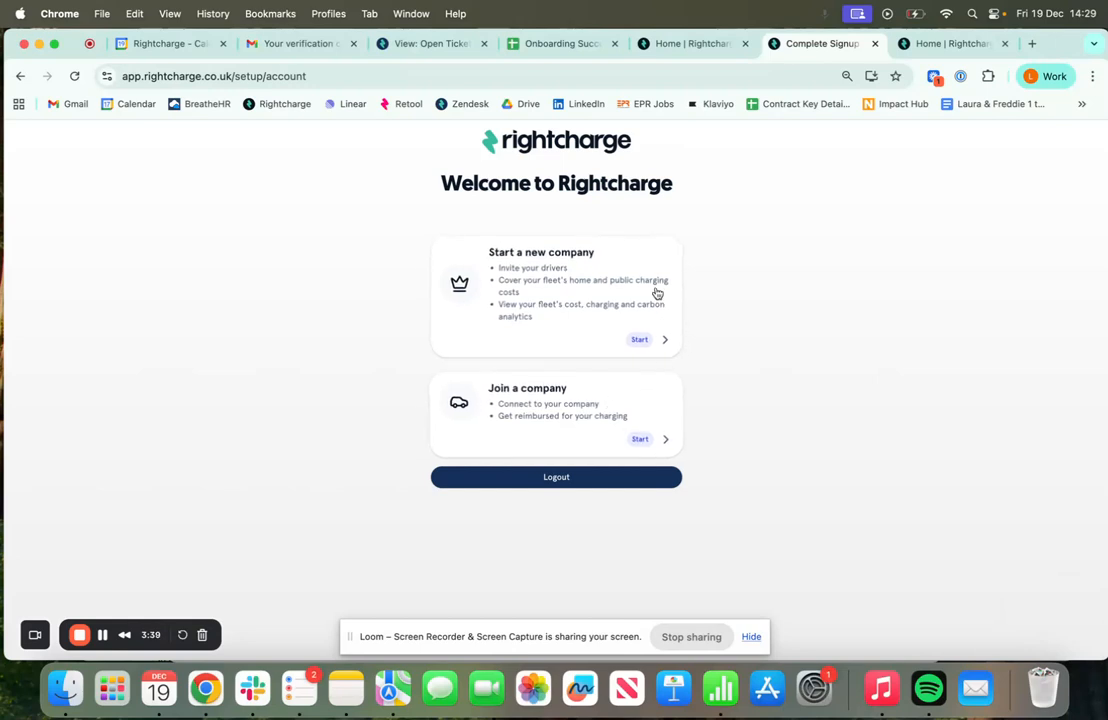
Start a new company and select DEMO BUILDING SERVICES LIMITED from the company search
left_click(534, 297)
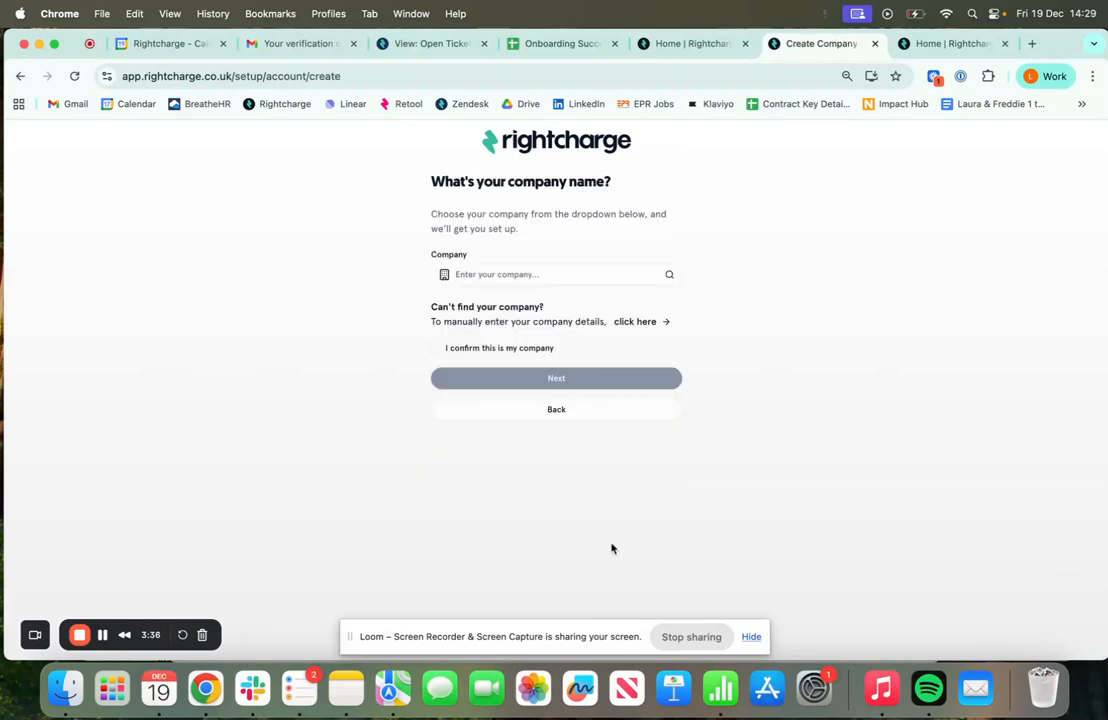
left_click(505, 278)
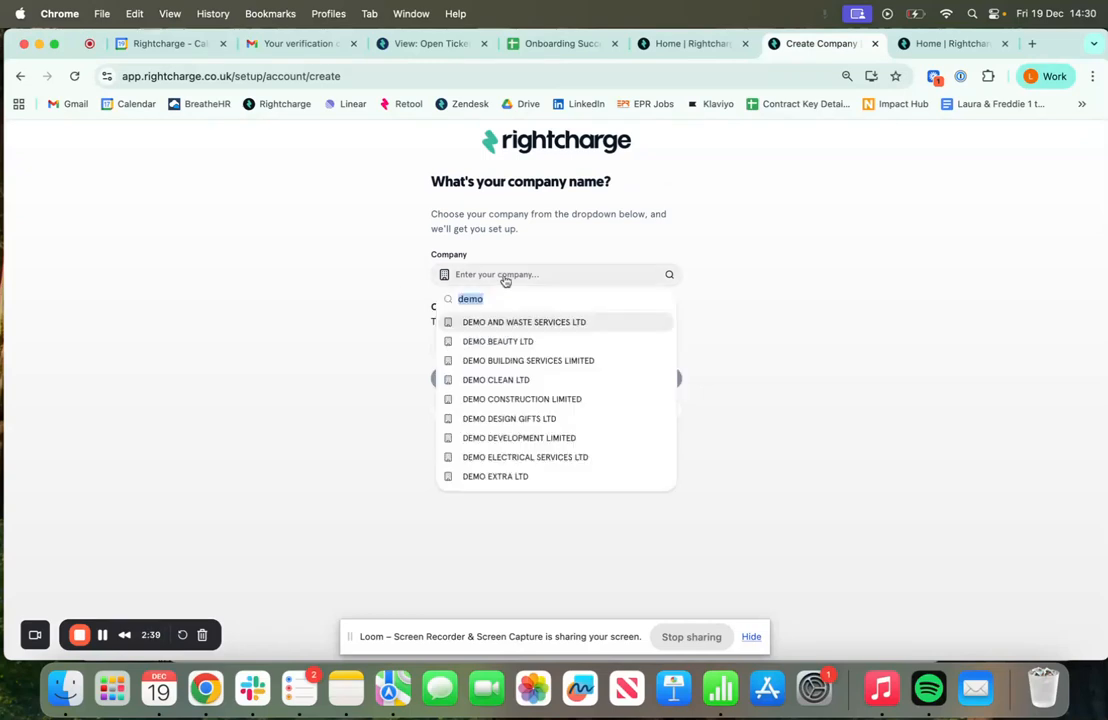
left_click(548, 362)
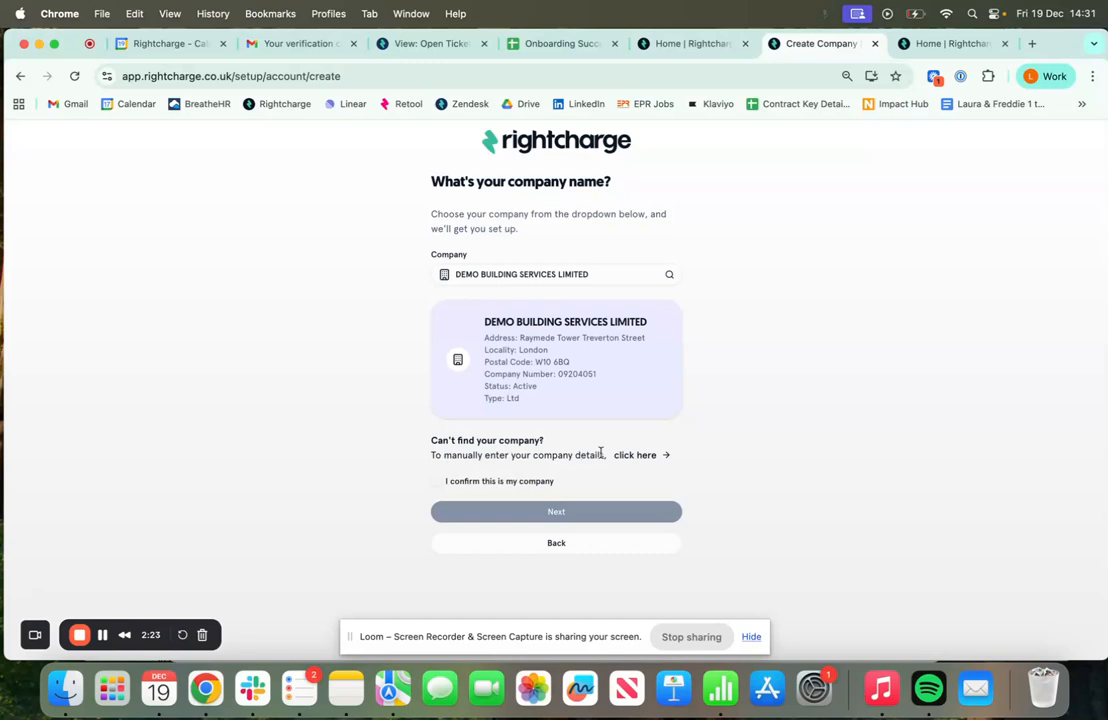
Search 'demo', pick DEMO BUILDING SERVICES LIMITED, confirm it and submit to create the account
left_click(636, 455)
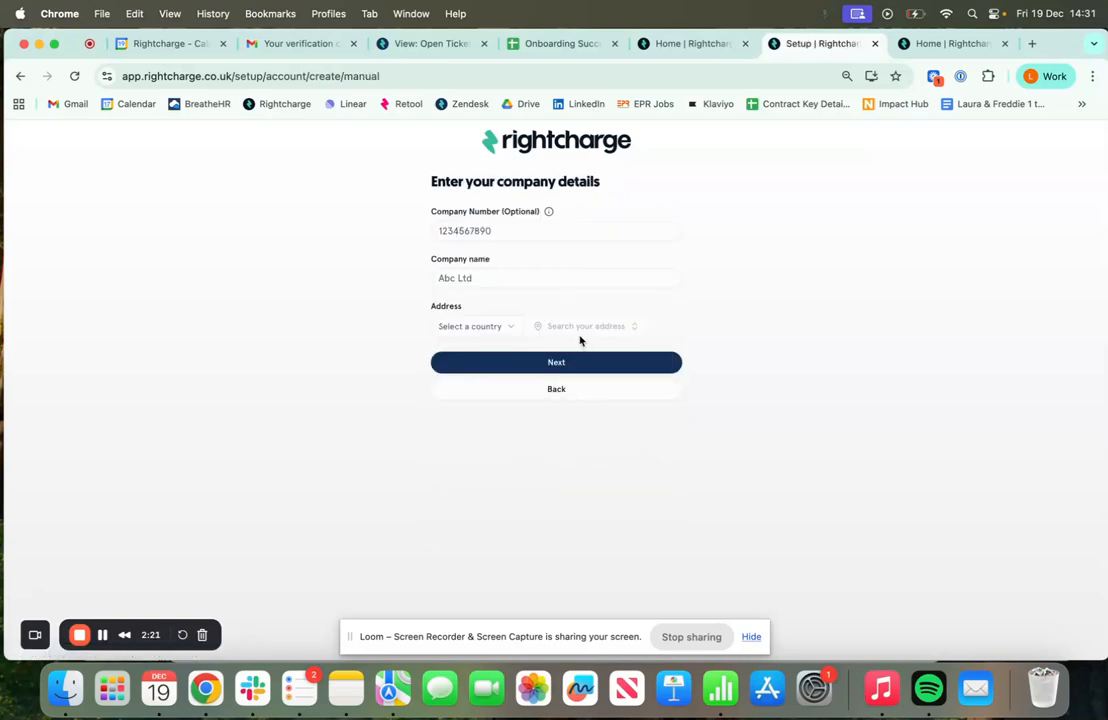
left_click(557, 389)
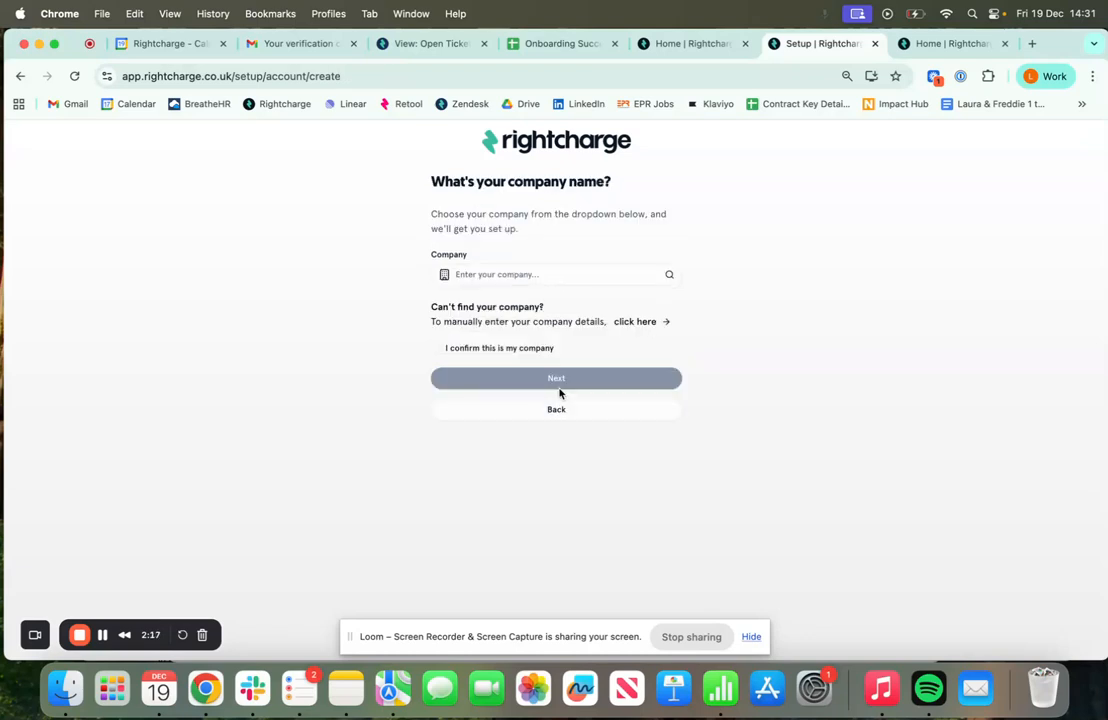
left_click(547, 278)
type("test")
key("BackSpace")
key("BackSpace")
type("demo")
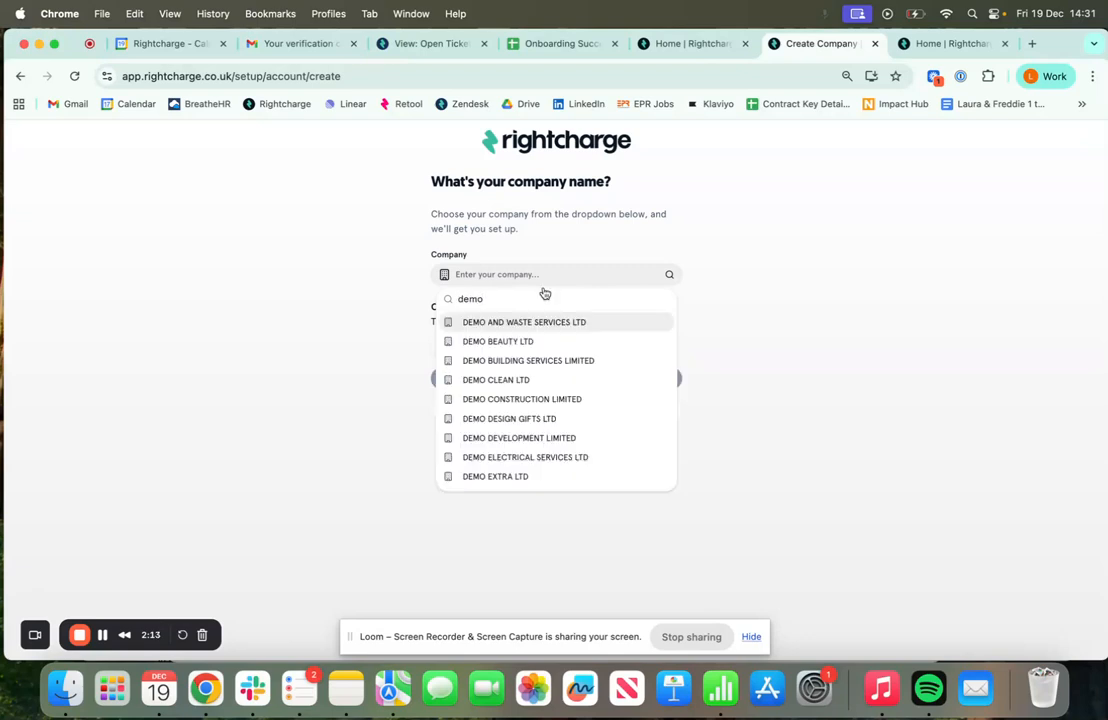
left_click(527, 360)
left_click(436, 481)
left_click(561, 511)
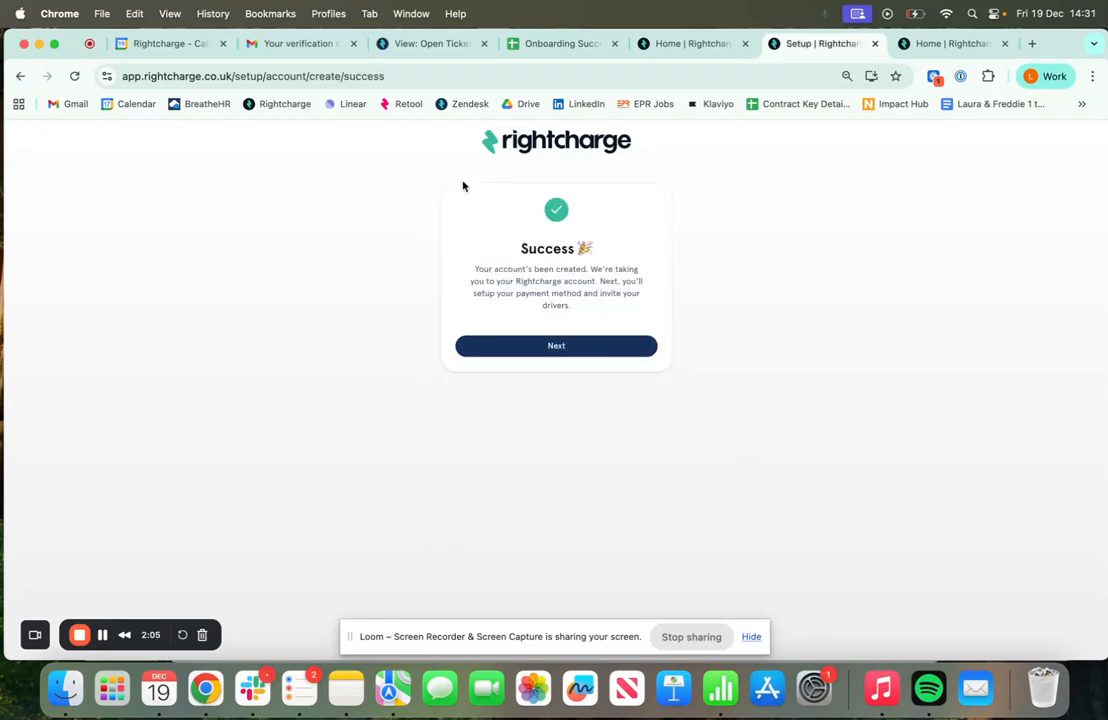
Continue past the Success page and begin the fleet survey
left_click(601, 349)
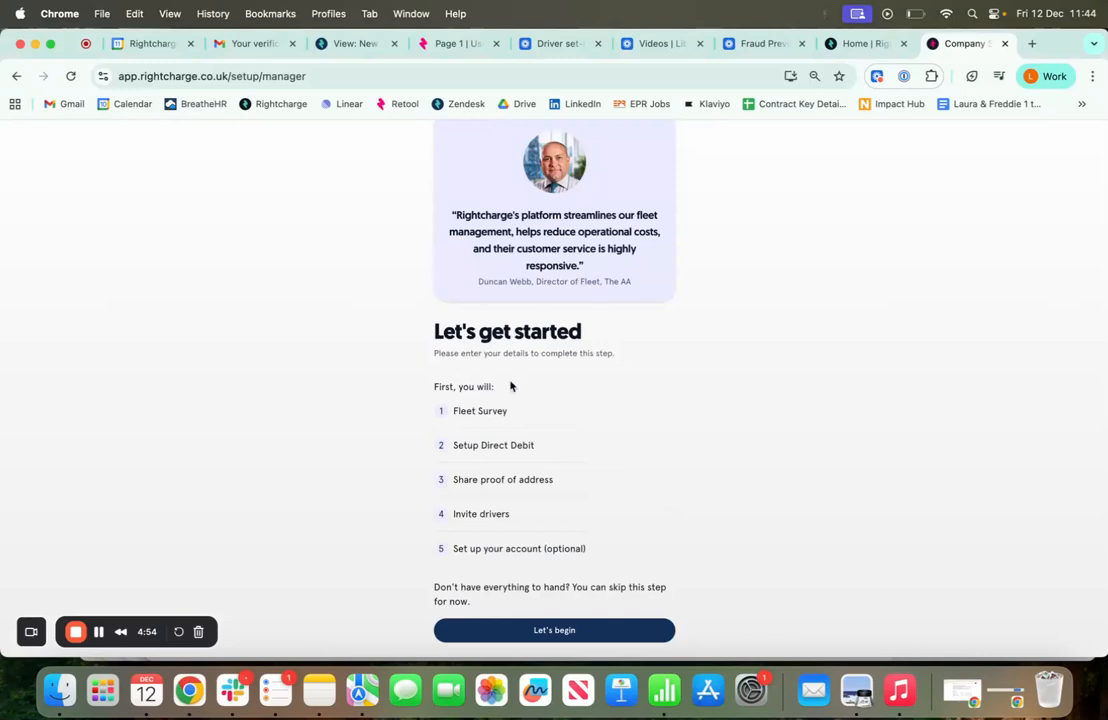
scroll(510, 383, "up", 1)
scroll(510, 383, "down", 2)
left_click(591, 631)
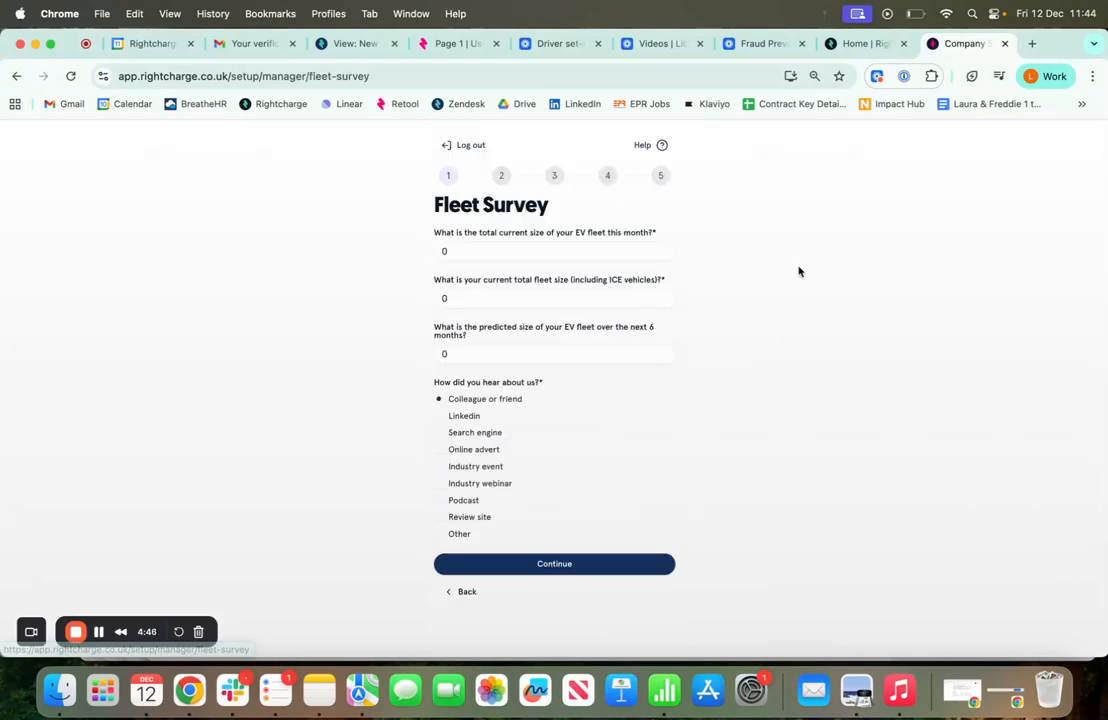
Enter fleet sizes: 10 current EVs, 2 total vehicles, 6 predicted EVs
left_click(492, 252)
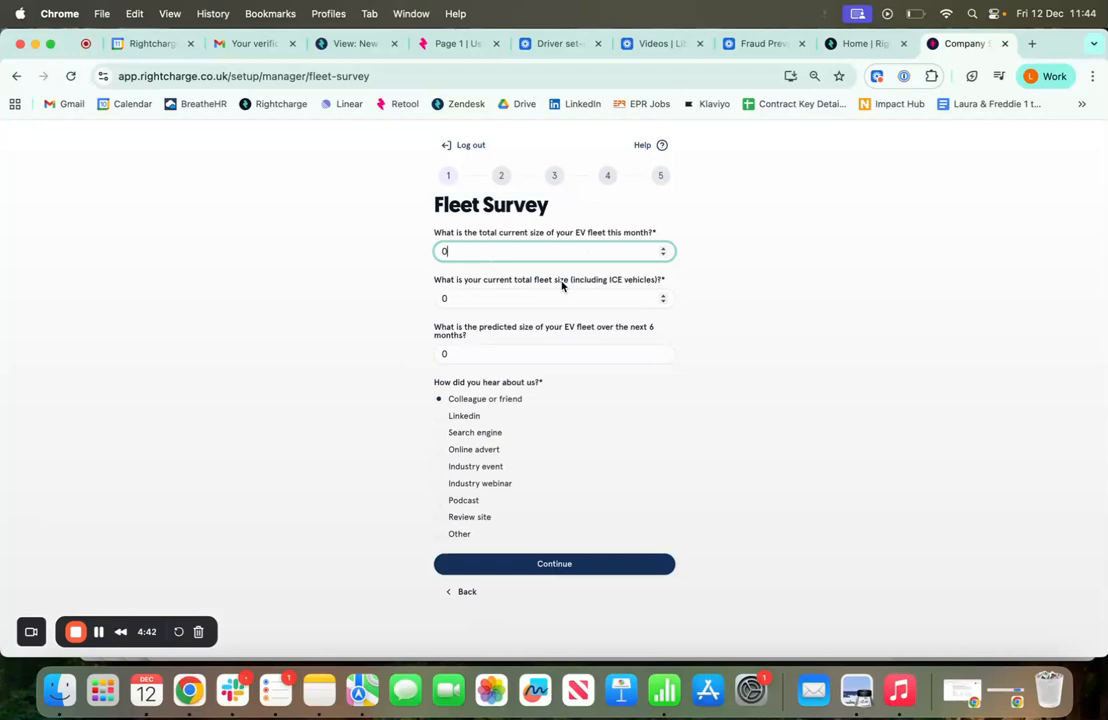
type("10")
left_click(524, 302)
key("BackSpace")
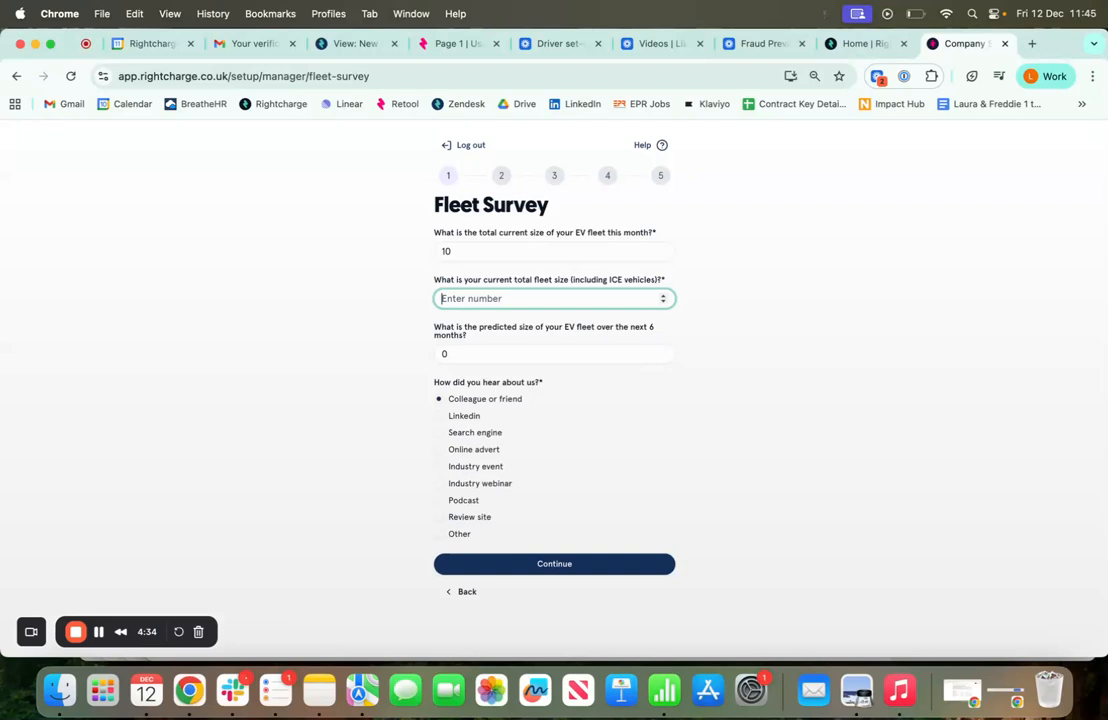
type("2")
left_click(559, 354)
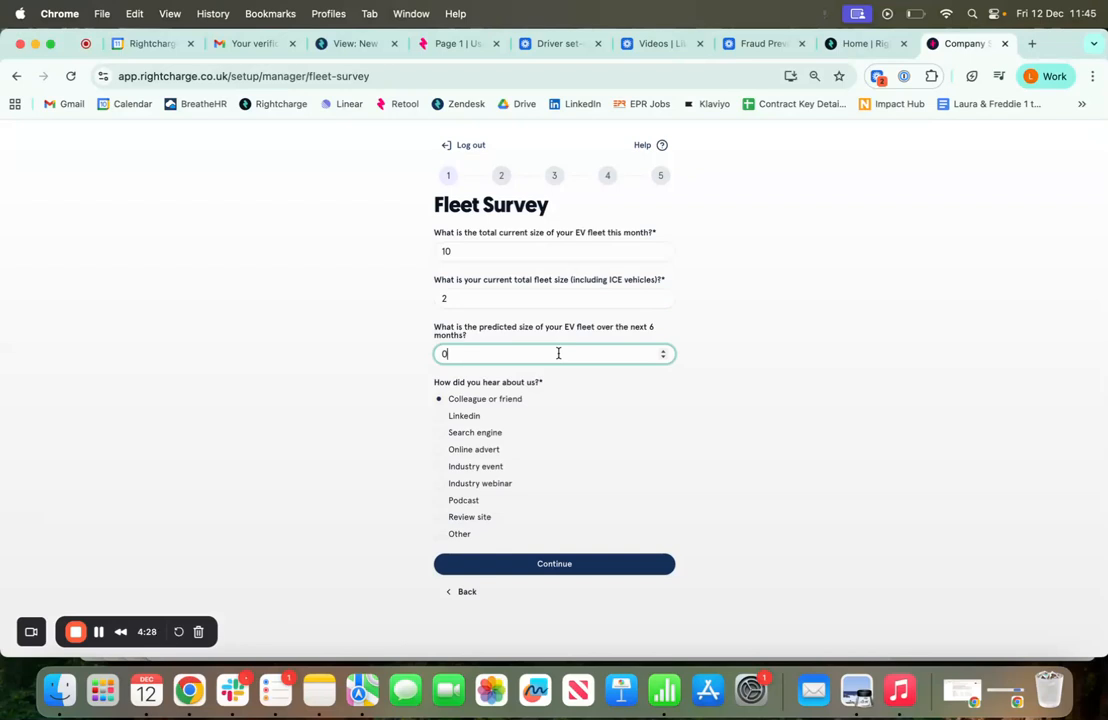
key("BackSpace")
type("6")
Answer Podcast for how you heard about Rightcharge and submit the survey
left_click(482, 467)
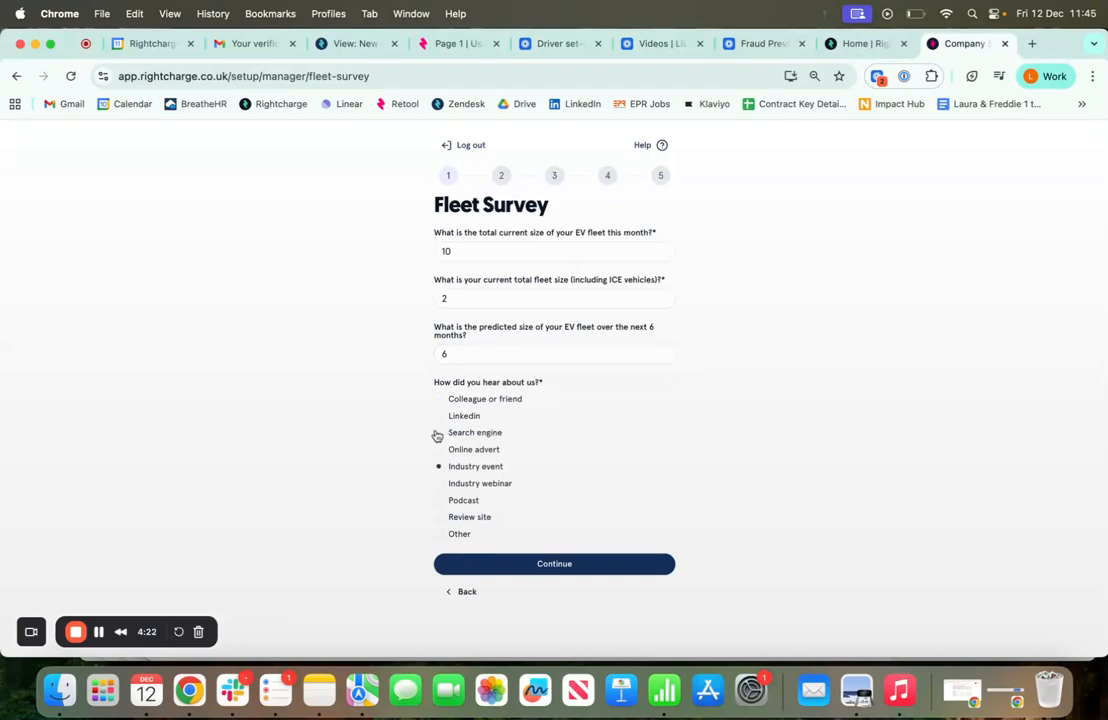
left_click(460, 534)
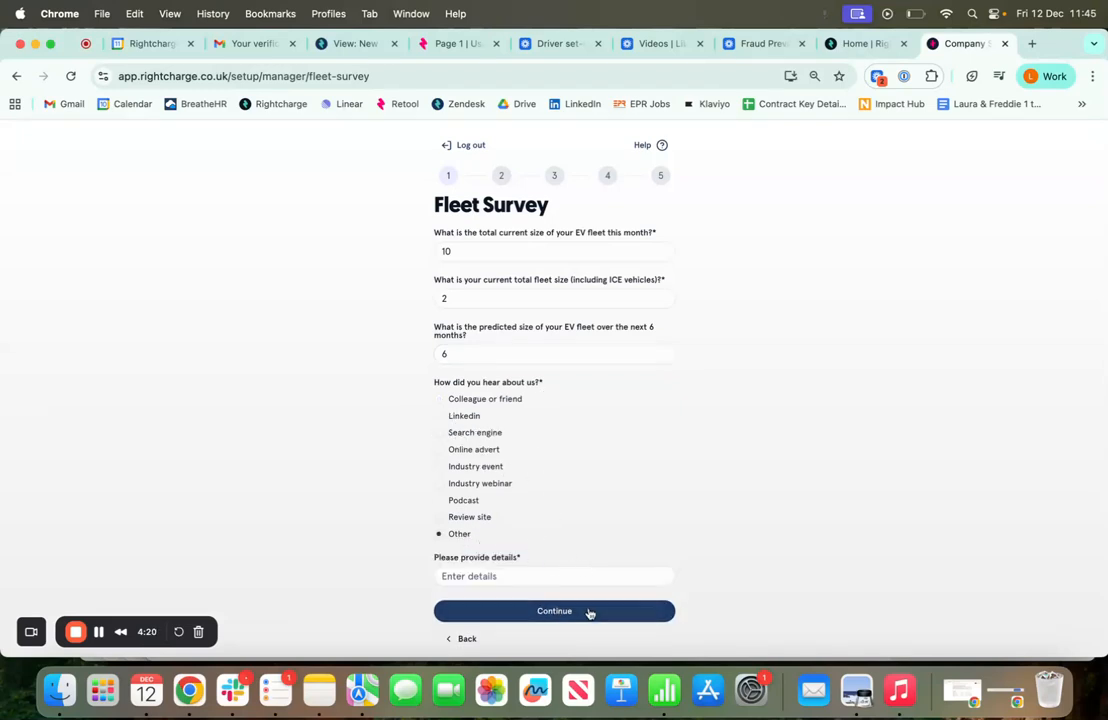
left_click(469, 503)
left_click(578, 568)
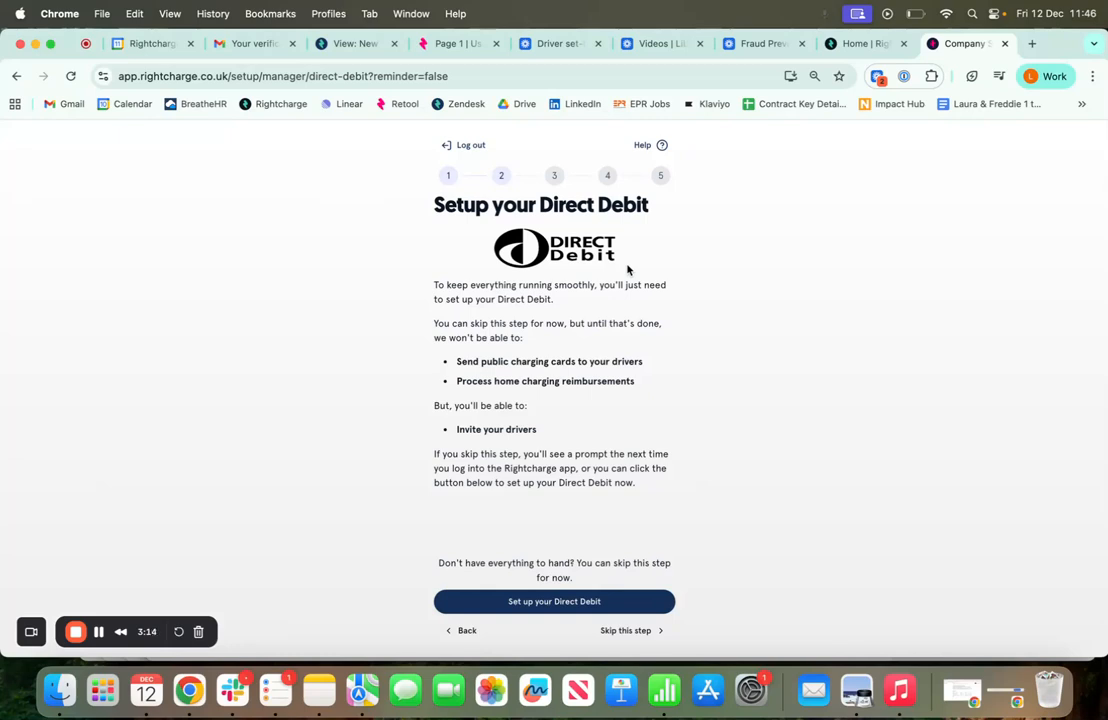
Skip the Direct Debit setup for now
left_click(632, 632)
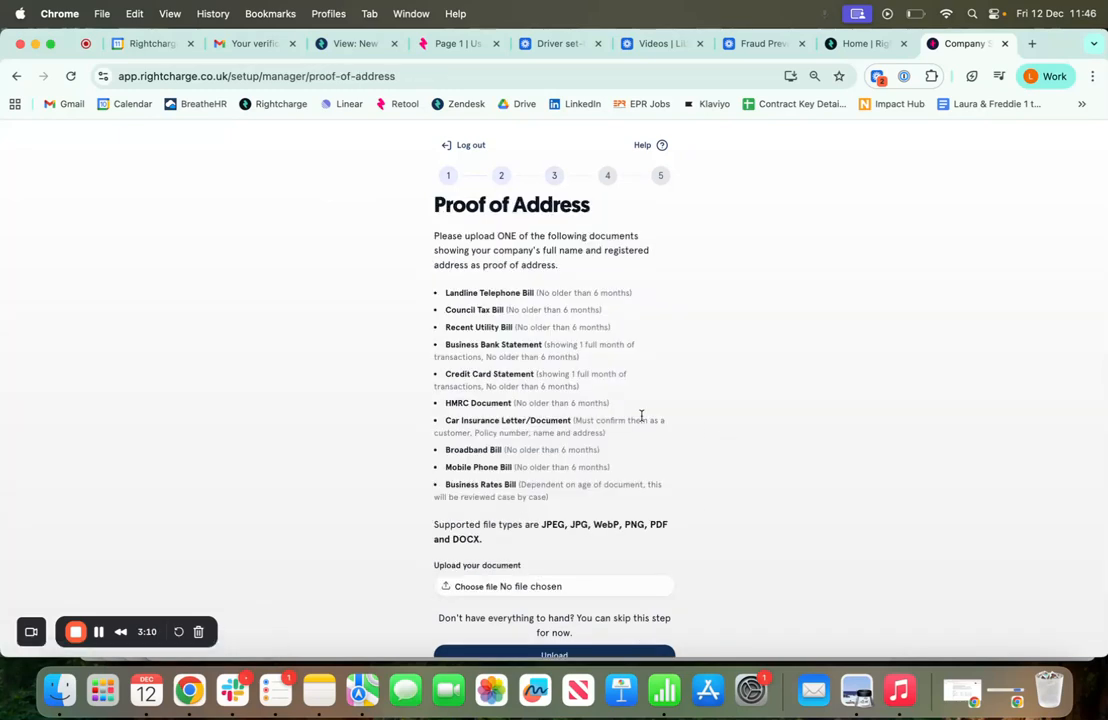
scroll(640, 416, "down", 2)
scroll(505, 320, "up", 1)
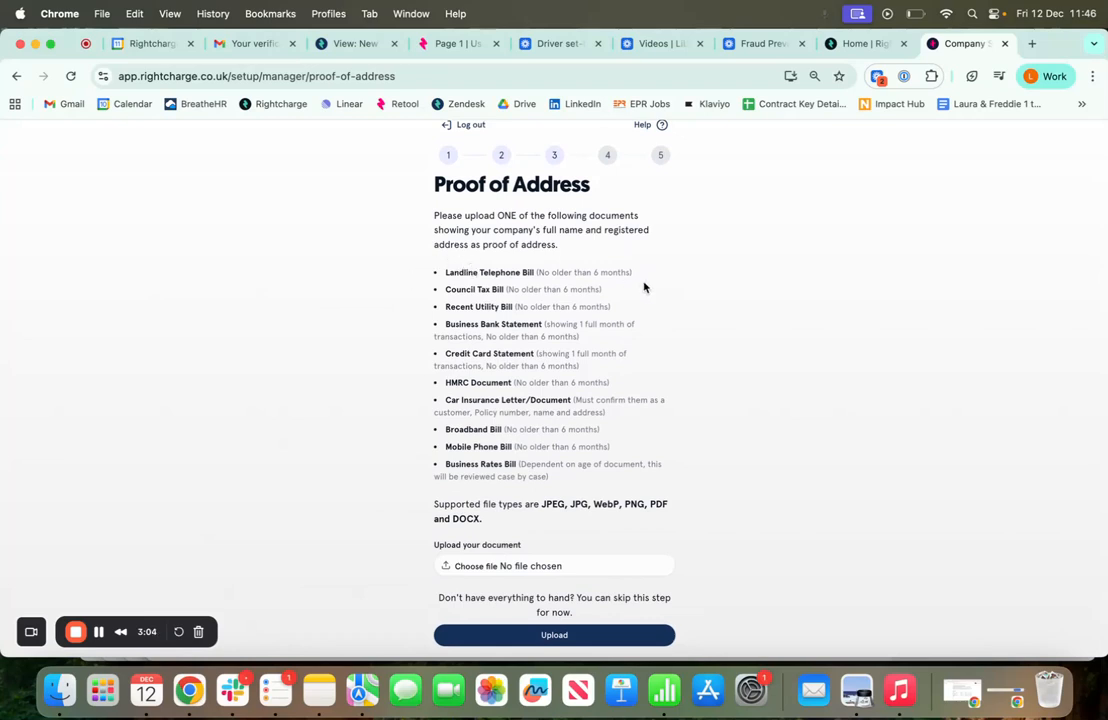
Review the accepted proof documents and skip the proof-of-address upload
left_click_drag(445, 274, 534, 468)
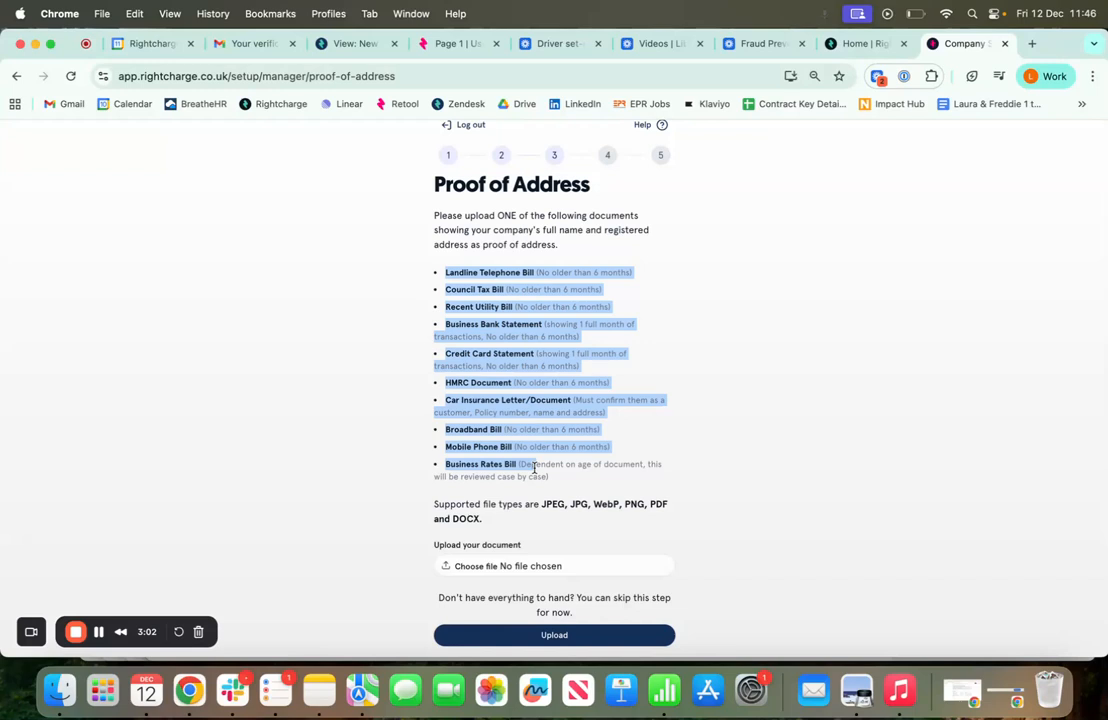
left_click(712, 437)
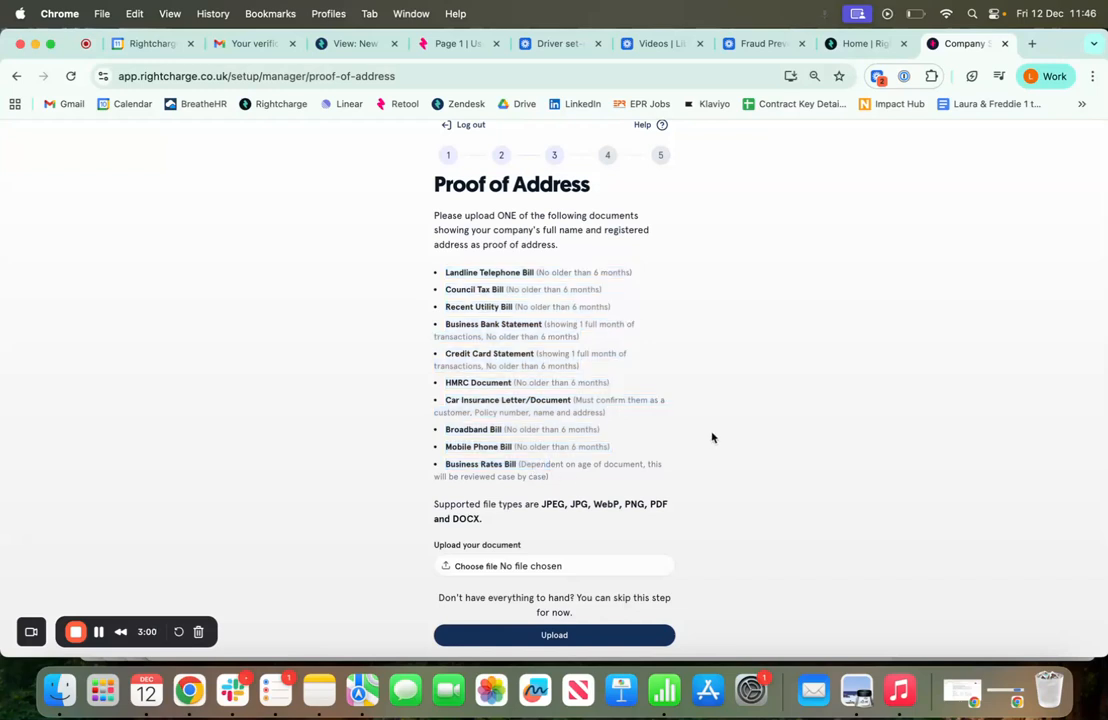
scroll(712, 437, "down", 1)
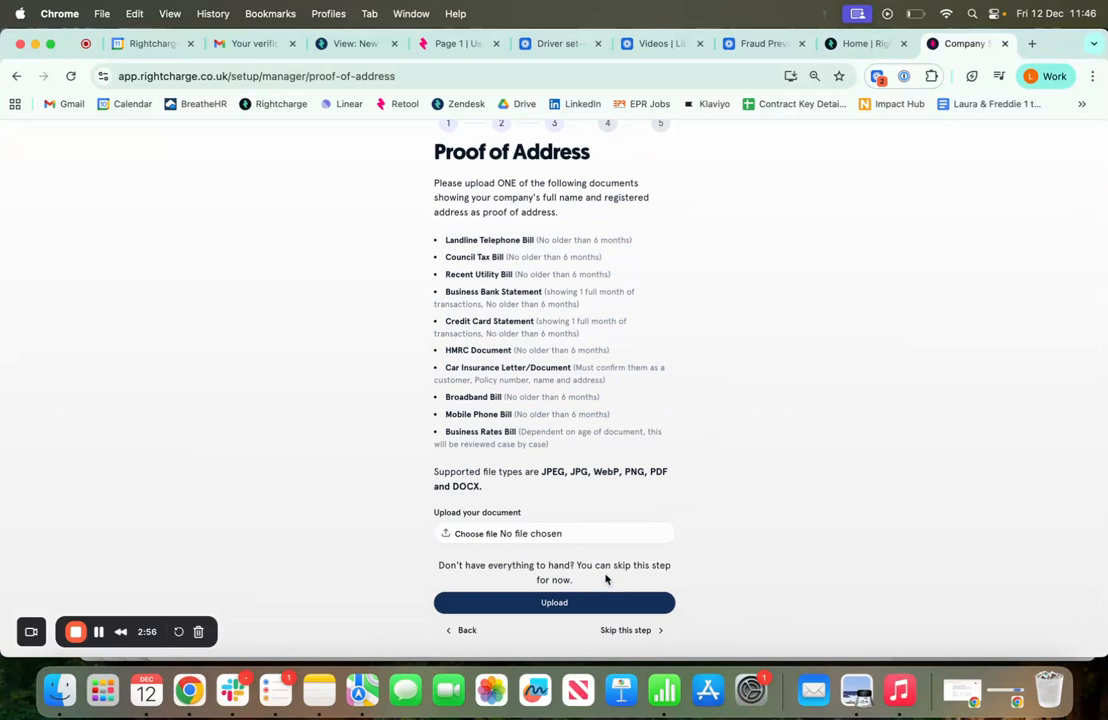
left_click(636, 630)
Read through the Invite users guide and move on to the next step
scroll(708, 488, "down", 2)
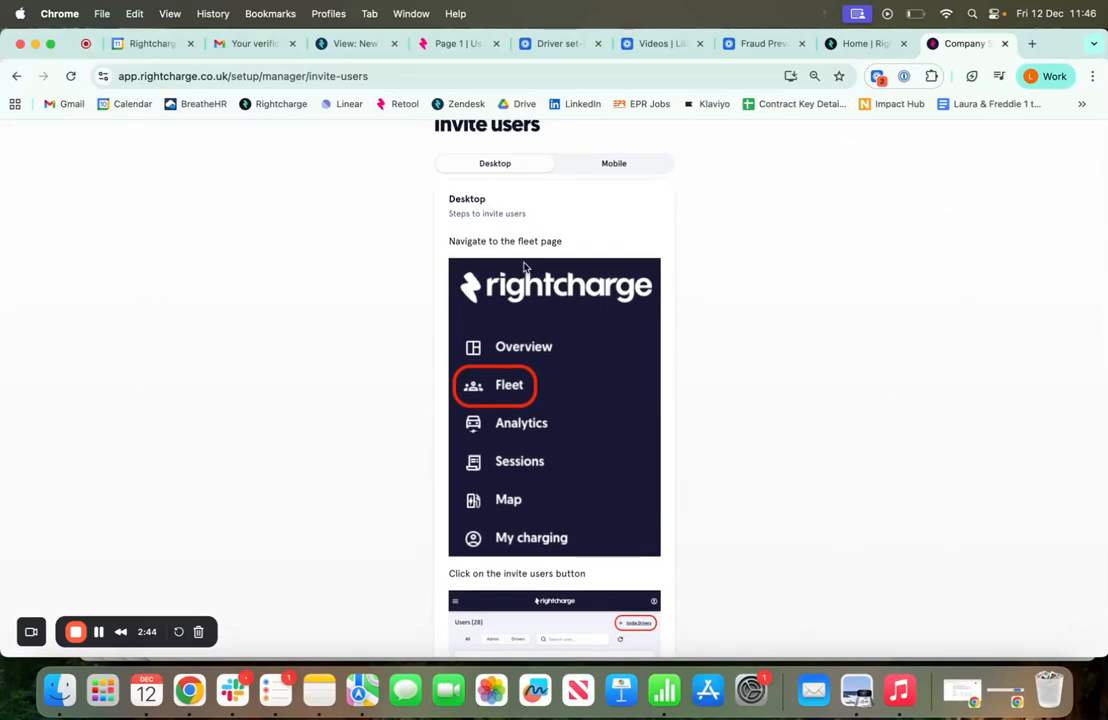
scroll(524, 266, "down", 6)
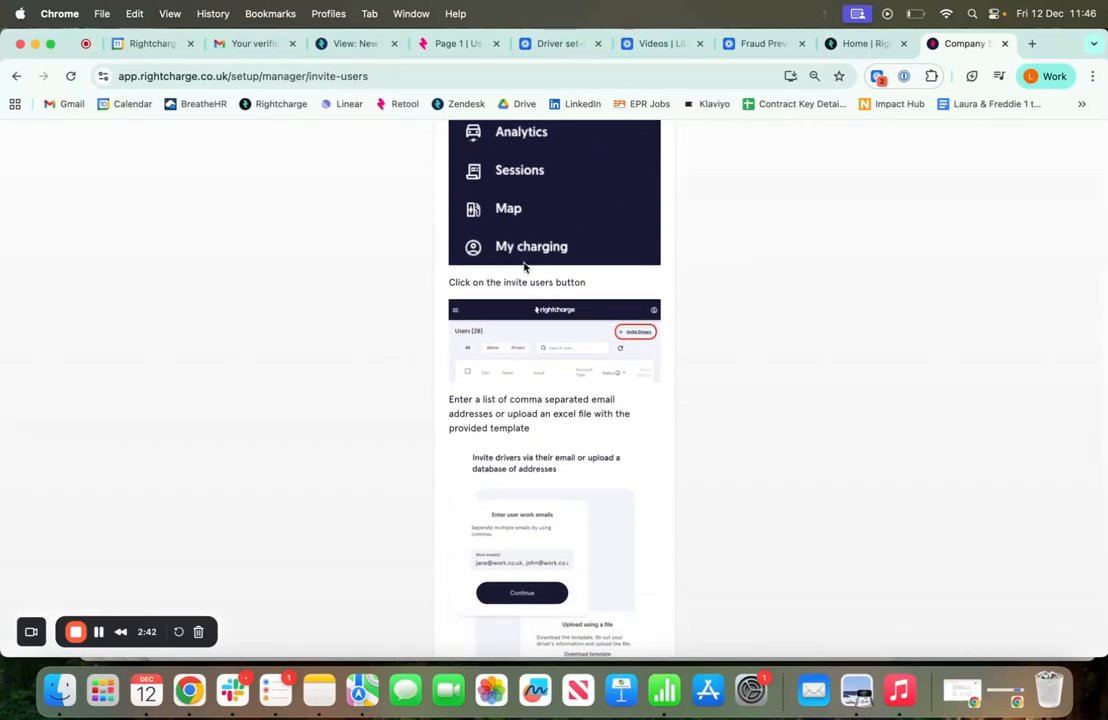
scroll(524, 266, "down", 8)
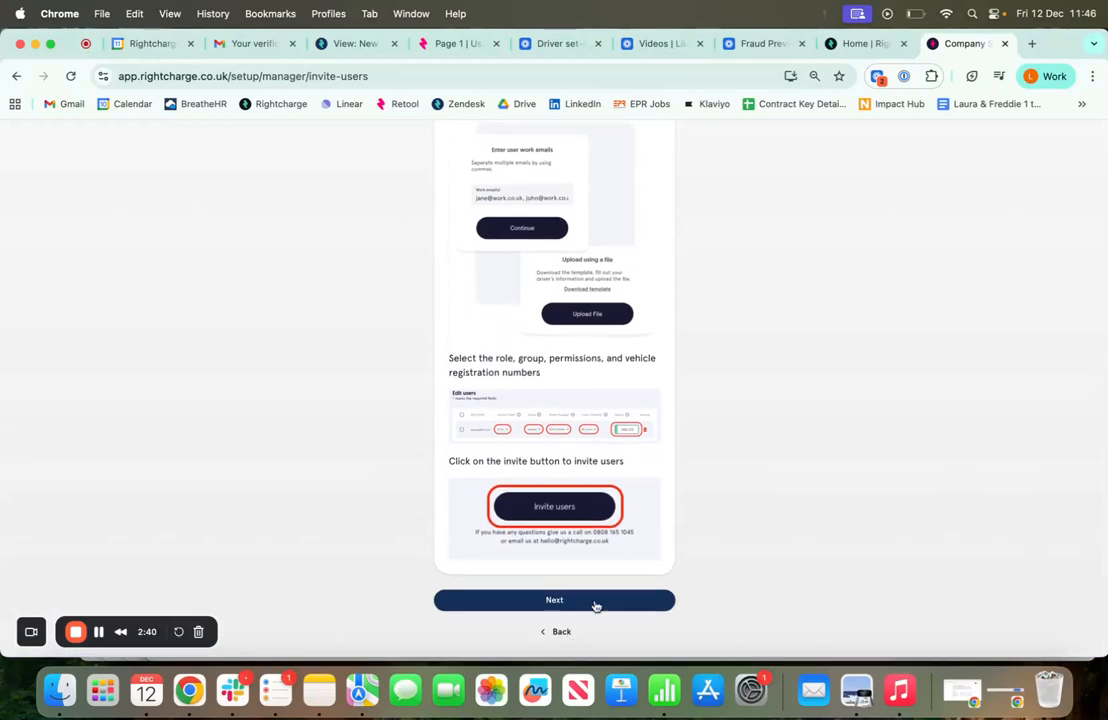
left_click(554, 600)
Scroll through the permissions guide explaining how to edit user access
scroll(655, 402, "down", 3)
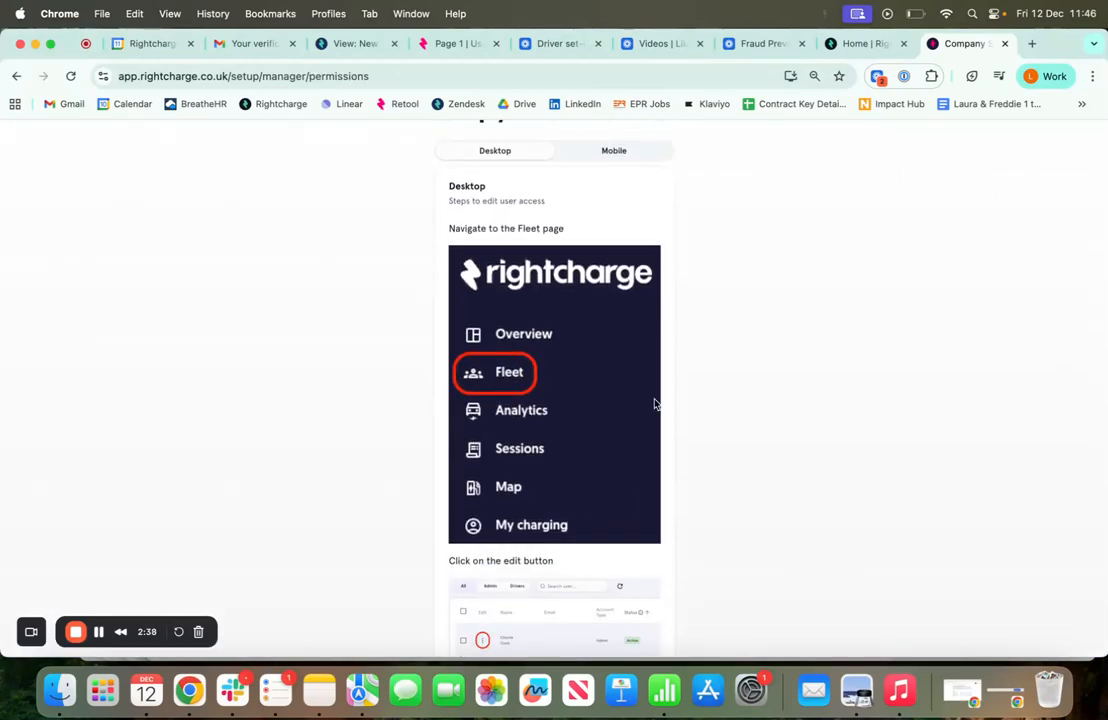
scroll(655, 403, "down", 10)
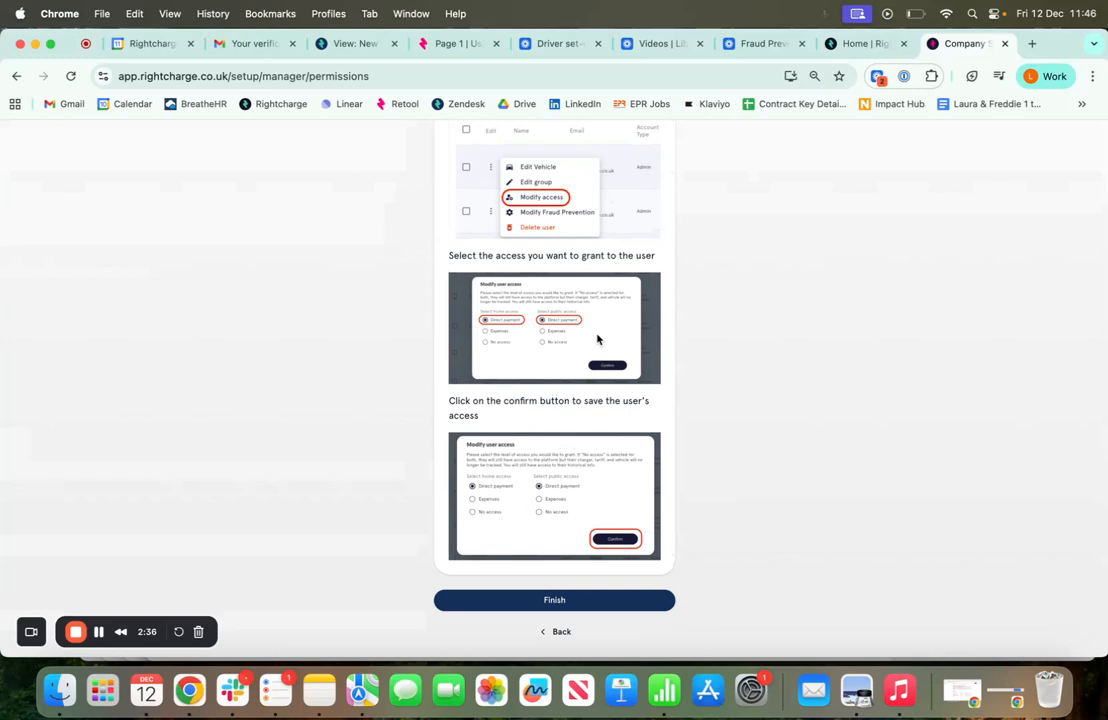
scroll(580, 290, "up", 2)
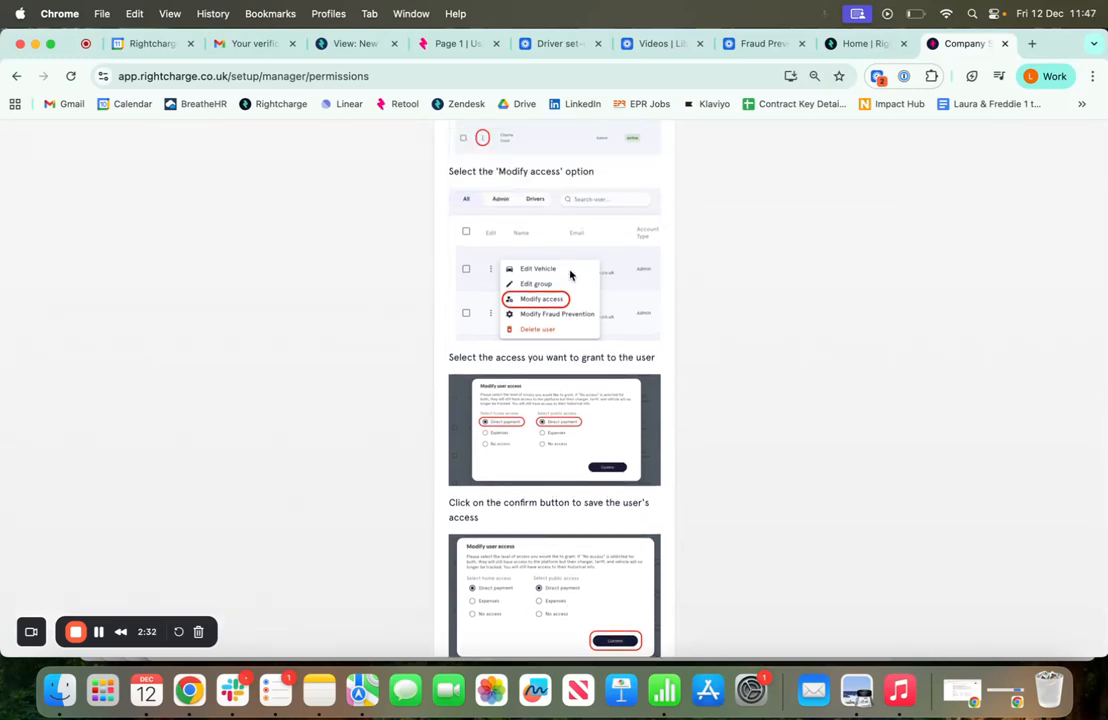
scroll(570, 274, "down", 2)
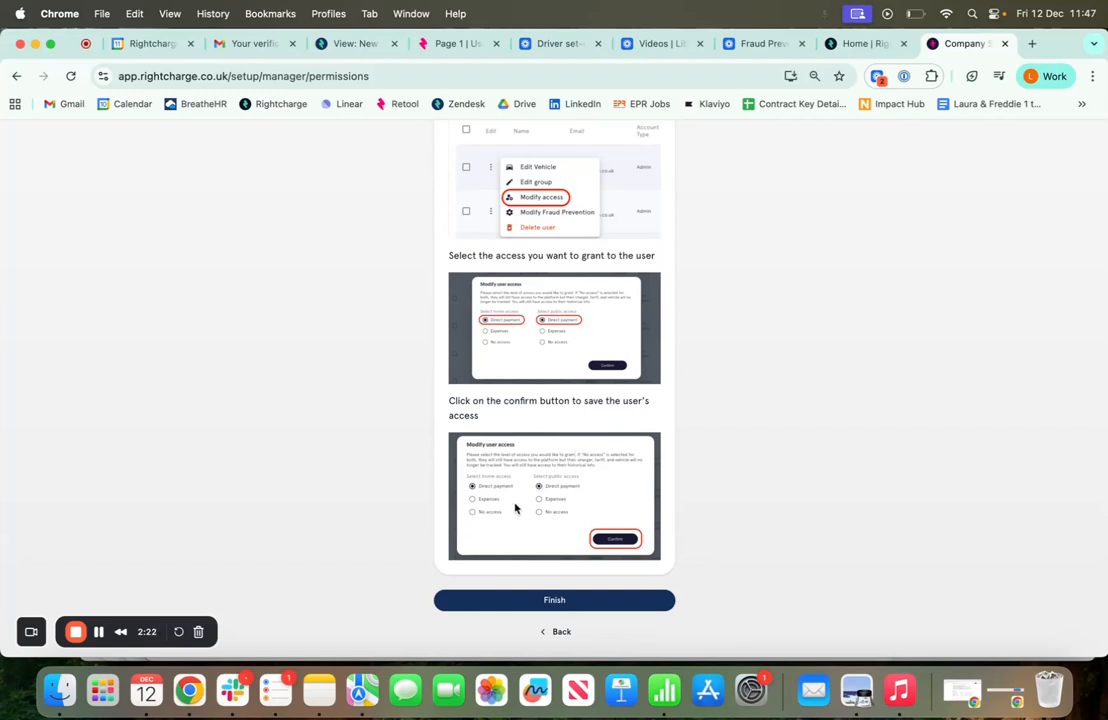
Finish onboarding and open Invite Drivers from the Fleet users list
left_click(539, 599)
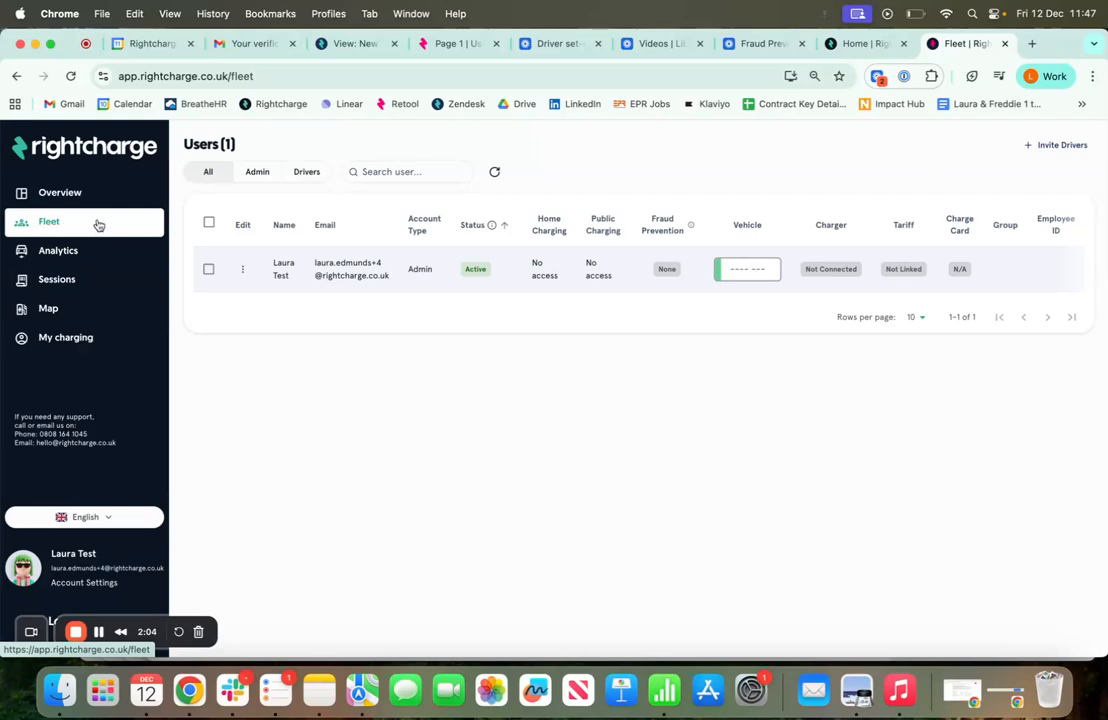
left_click(1062, 145)
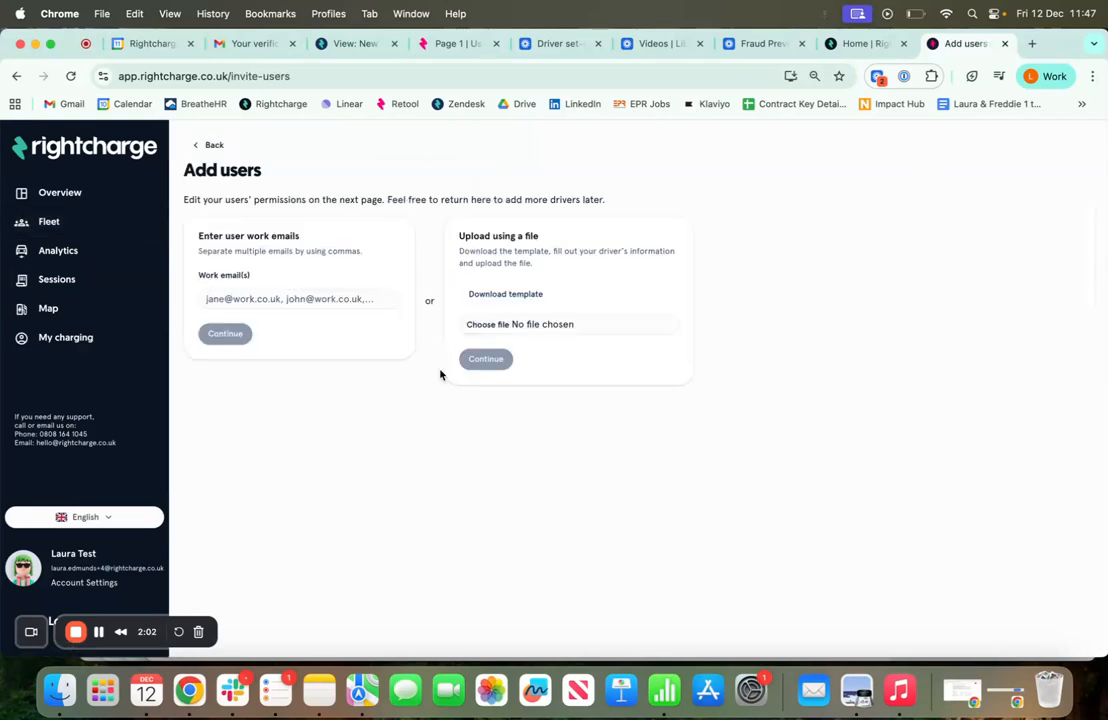
left_click(100, 231)
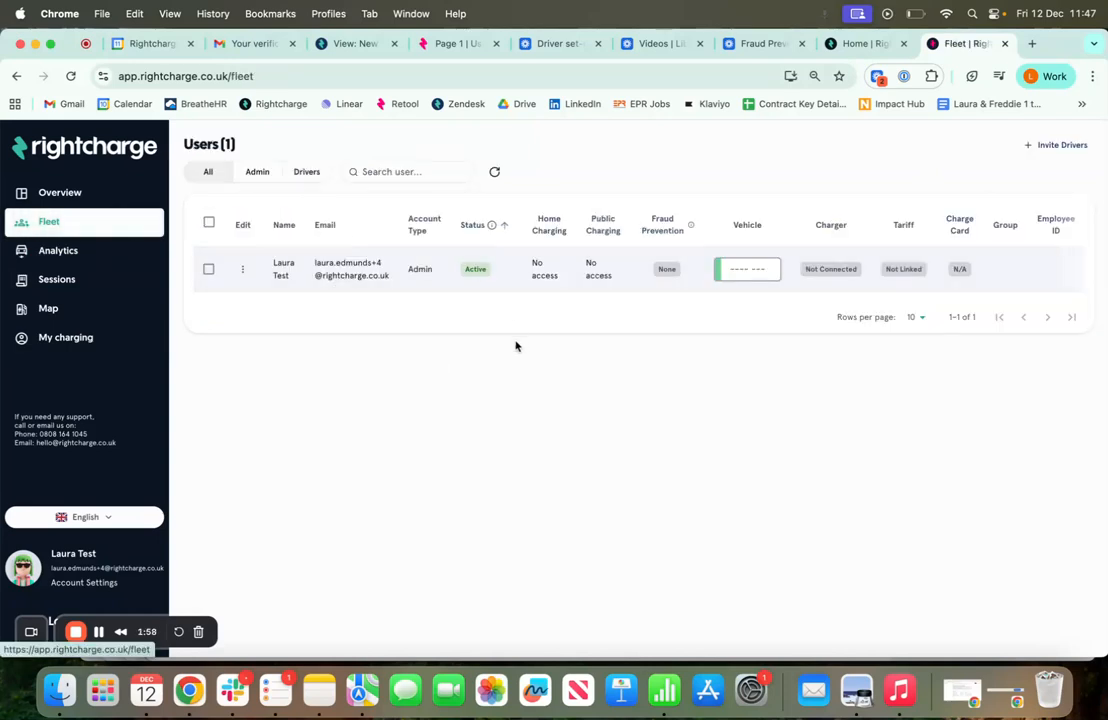
left_click(1062, 147)
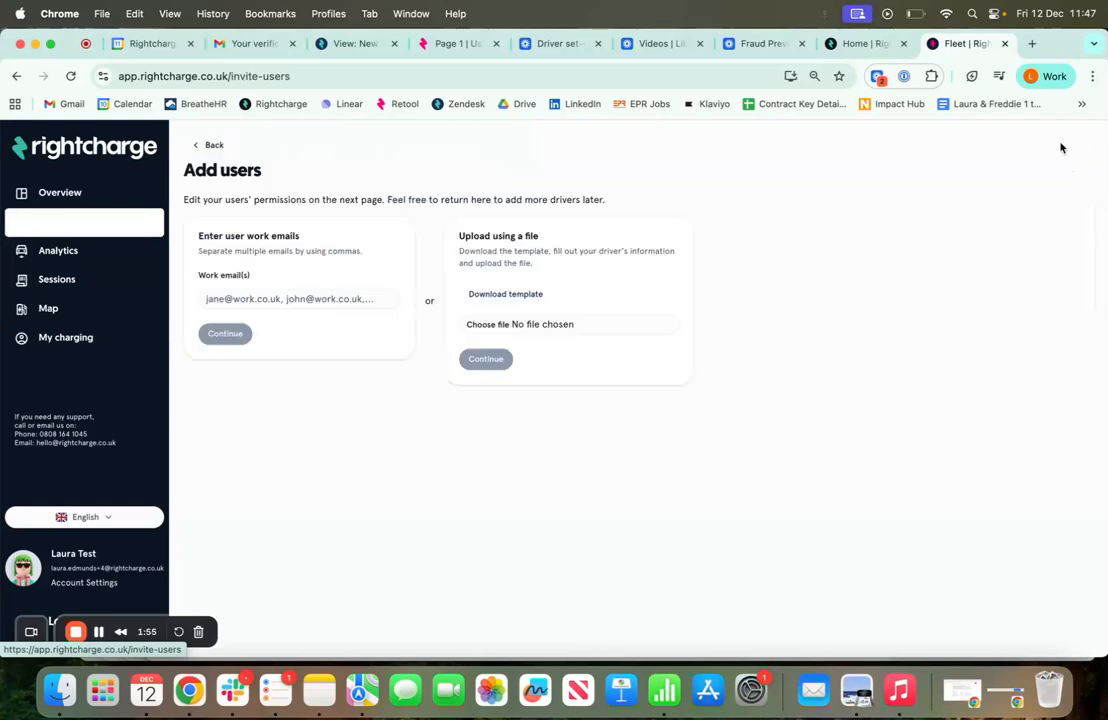
Enter the driver's work email, clear the password-manager popup, and continue to permissions
left_click(335, 292)
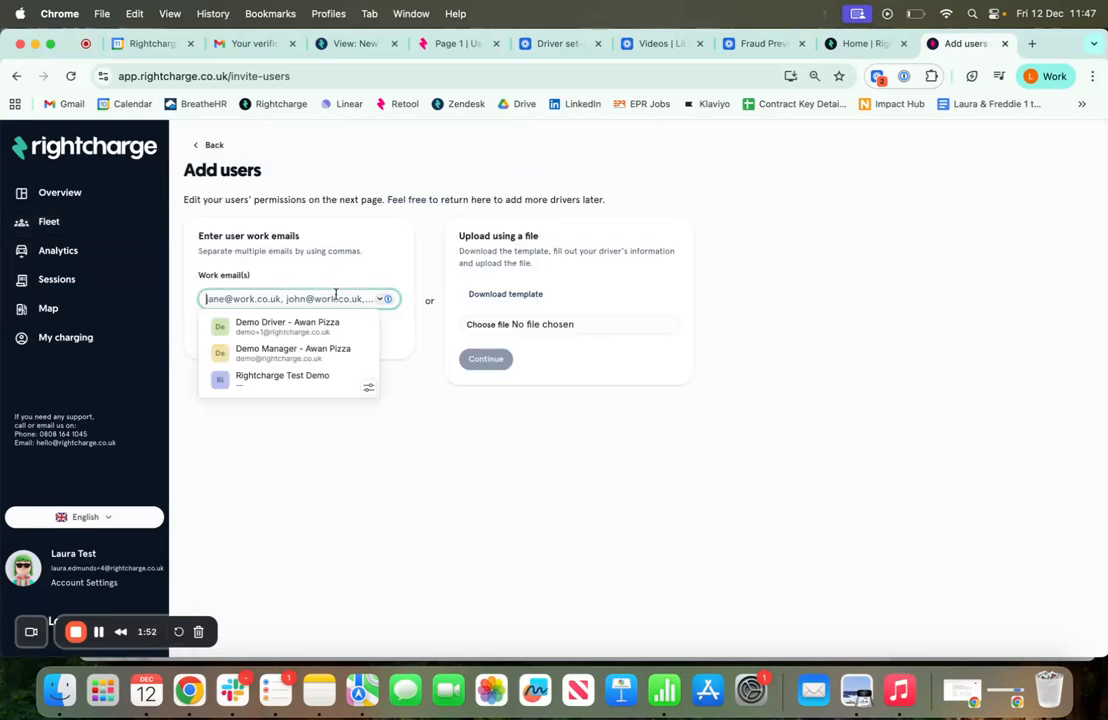
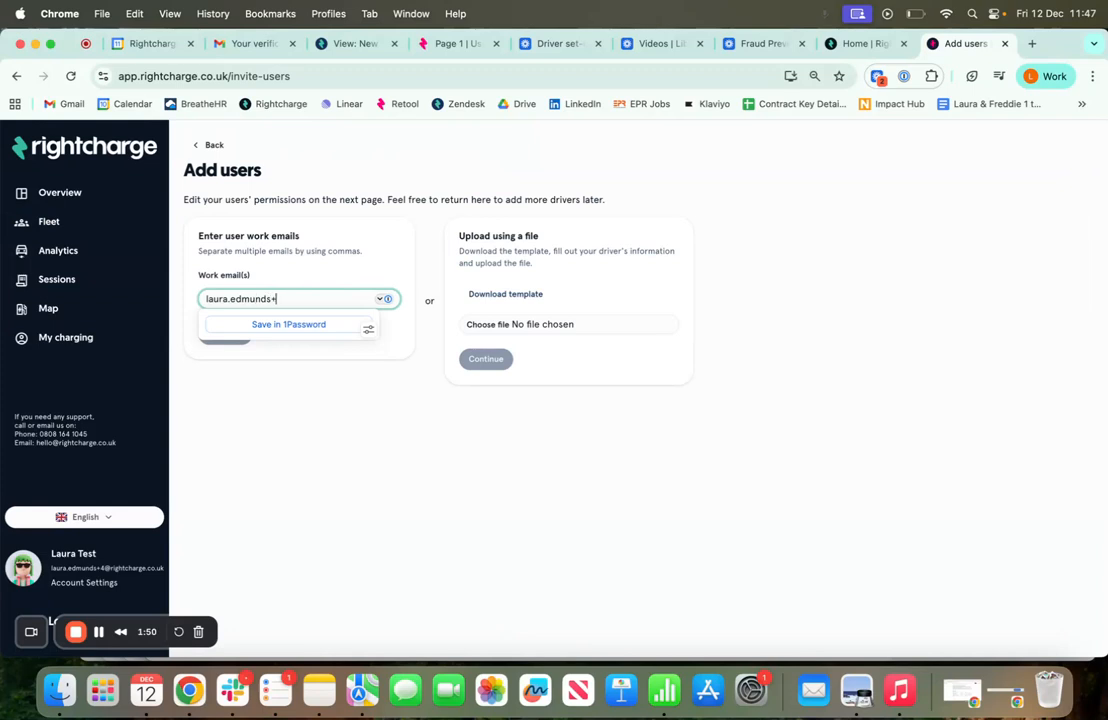
left_click(415, 388)
left_click(366, 292)
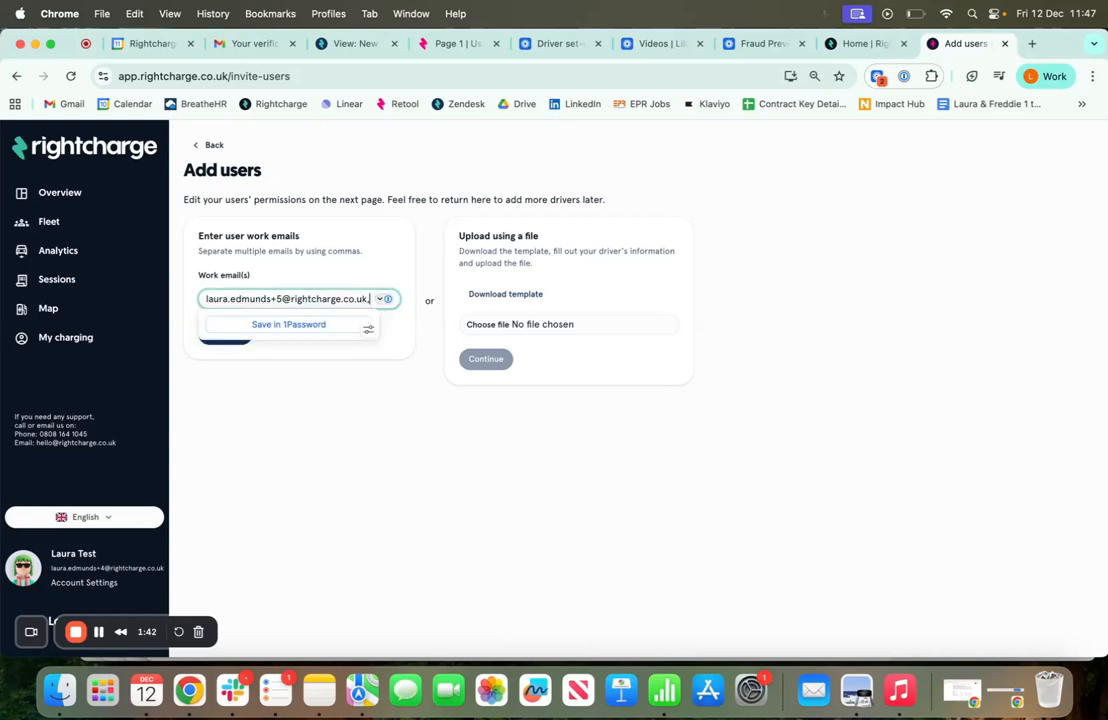
left_click(445, 443)
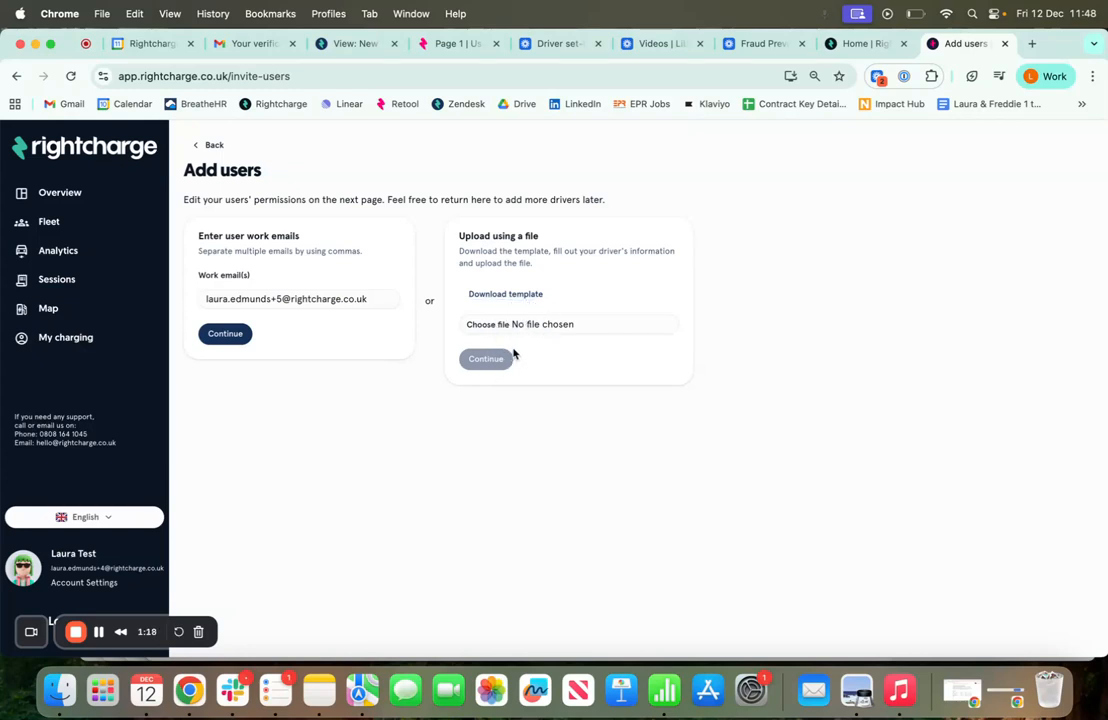
left_click(225, 333)
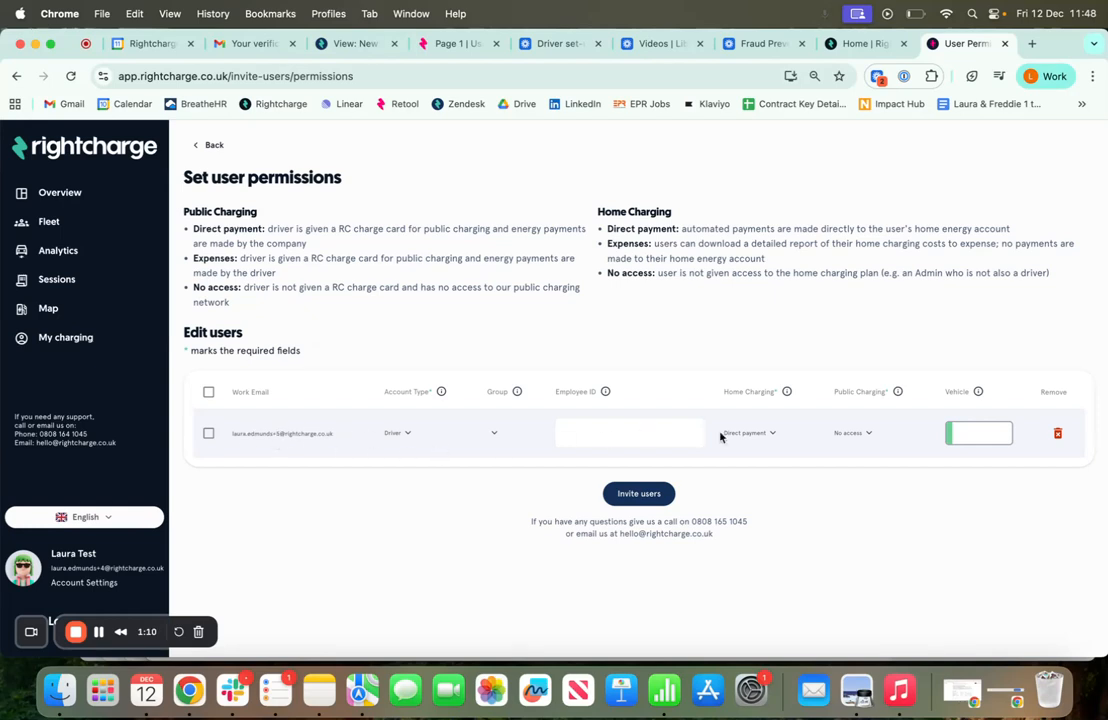
left_click(771, 436)
left_click(594, 433)
left_click(776, 433)
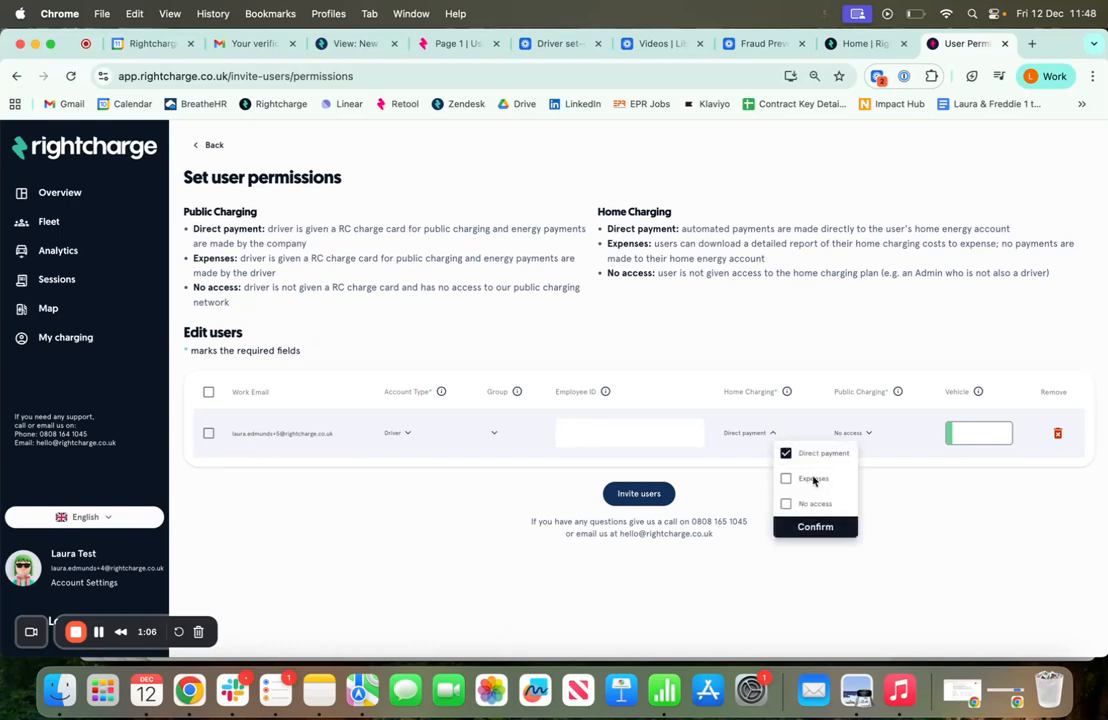
left_click(815, 526)
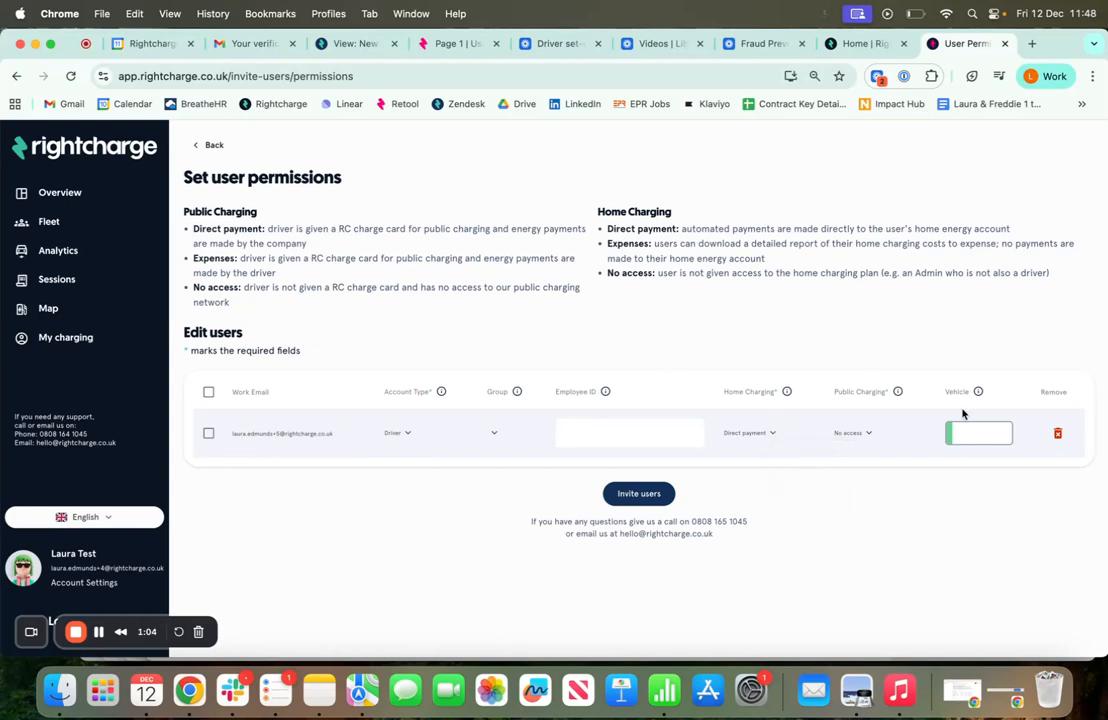
left_click(865, 438)
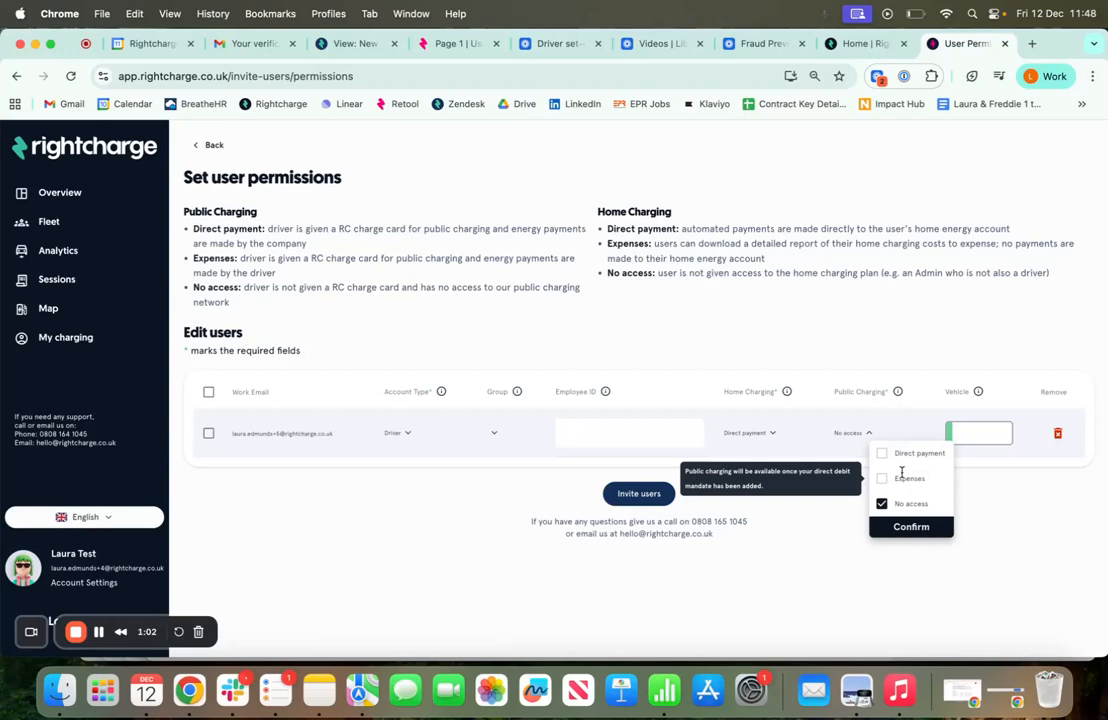
left_click(798, 562)
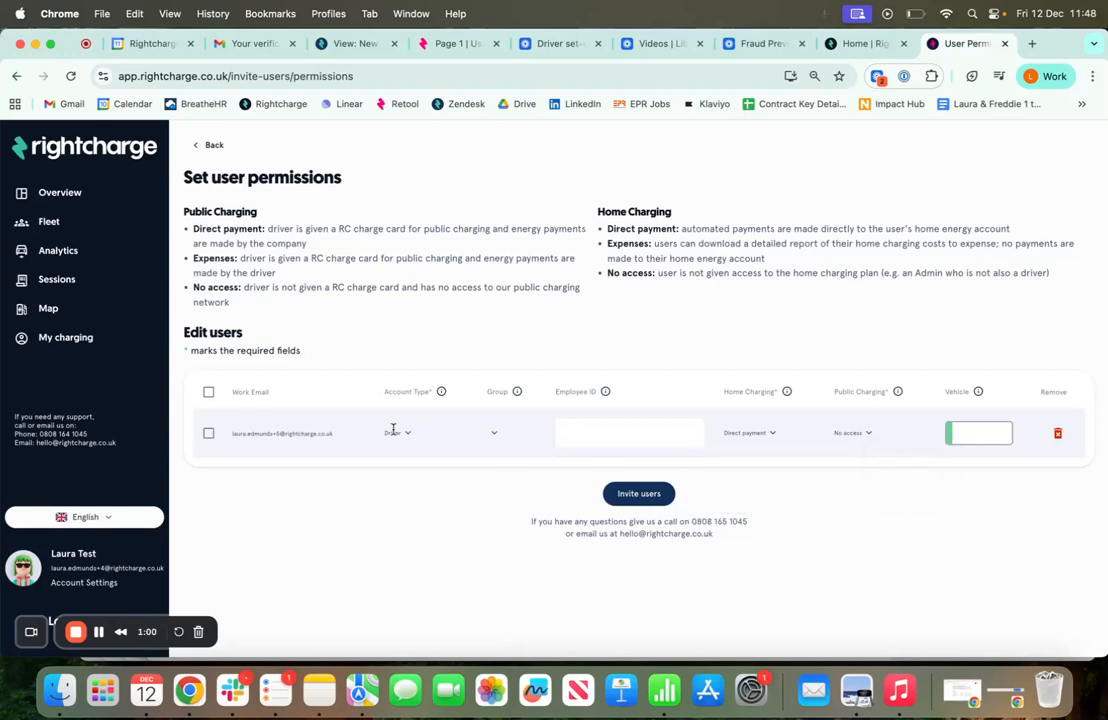
left_click(498, 435)
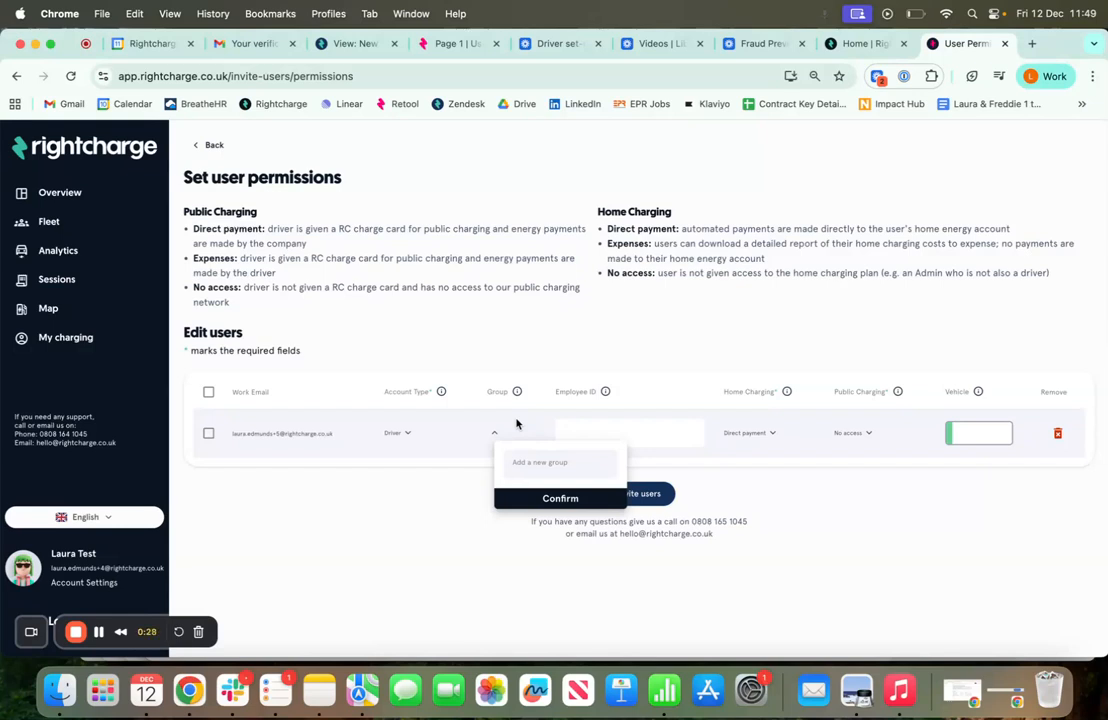
left_click(516, 424)
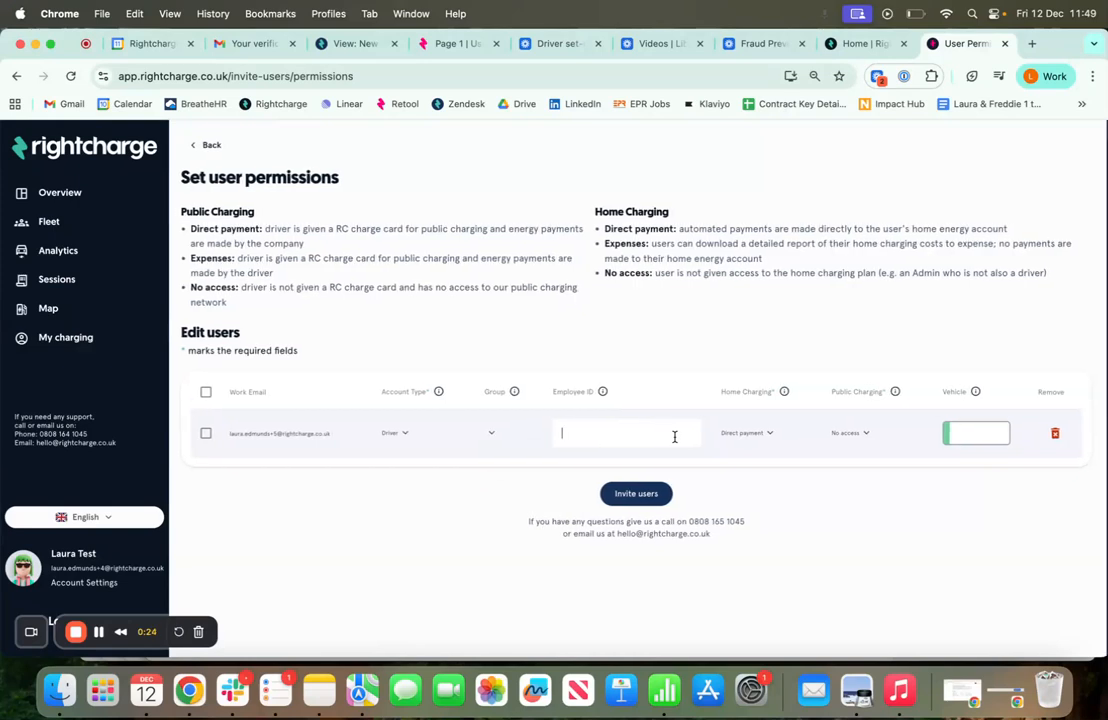
left_click(979, 434)
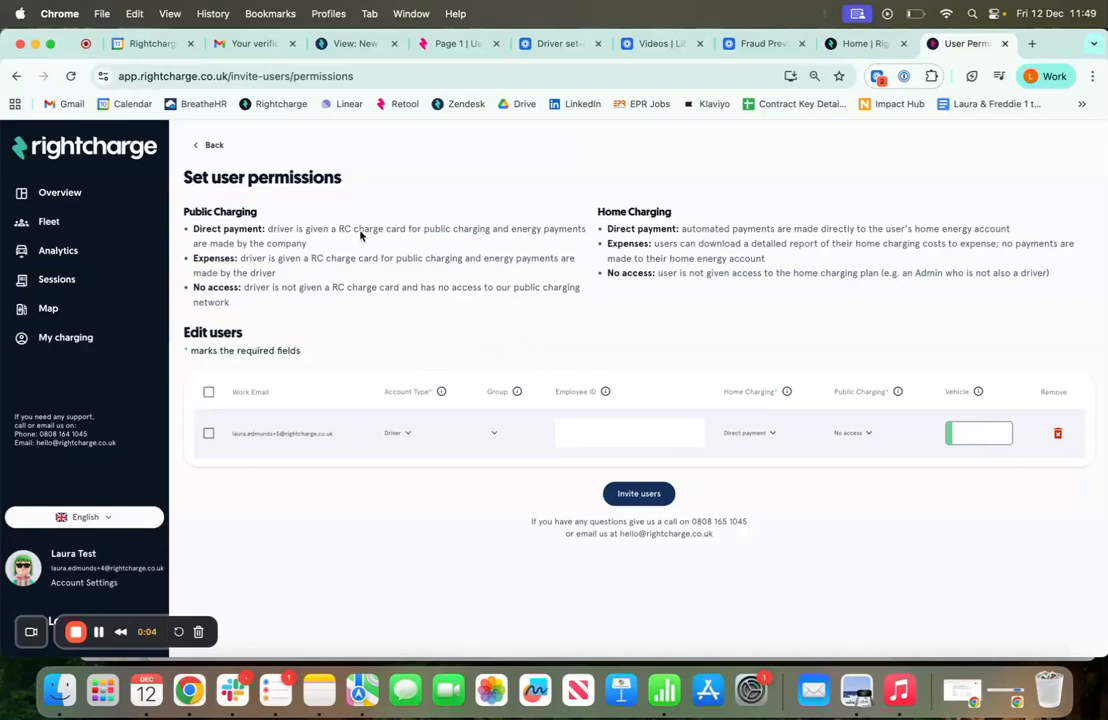
left_click_drag(183, 211, 580, 302)
left_click_drag(520, 182, 626, 274)
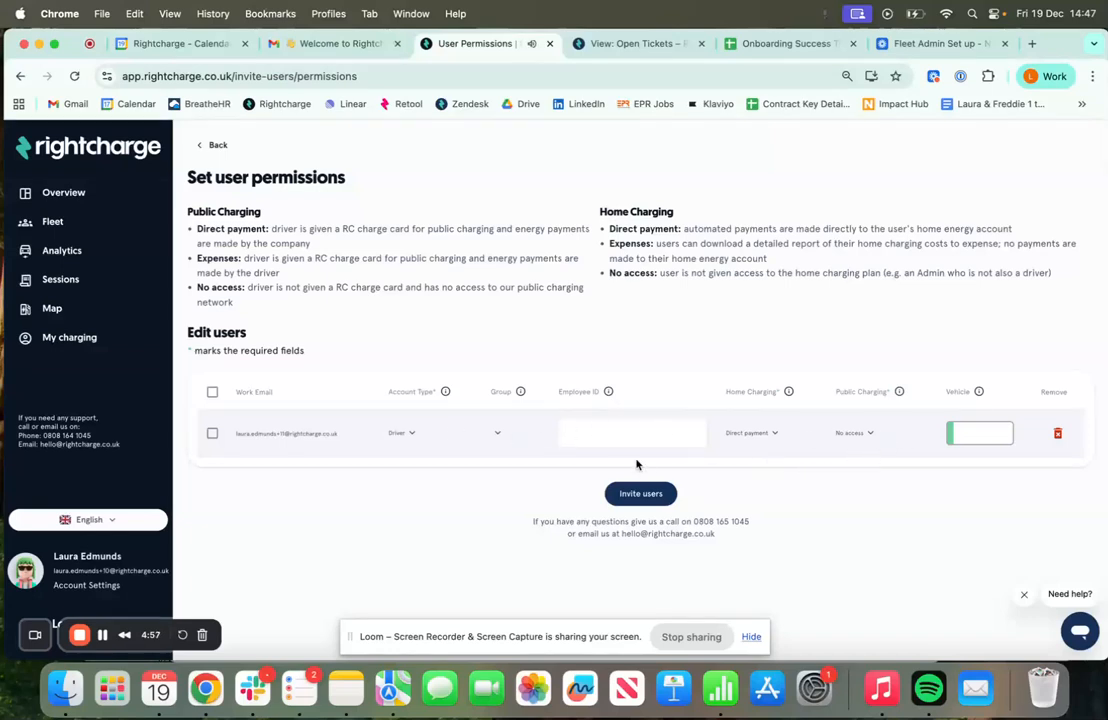
Send the driver invitation so the Invite Summary confirms one new invited user
left_click(639, 496)
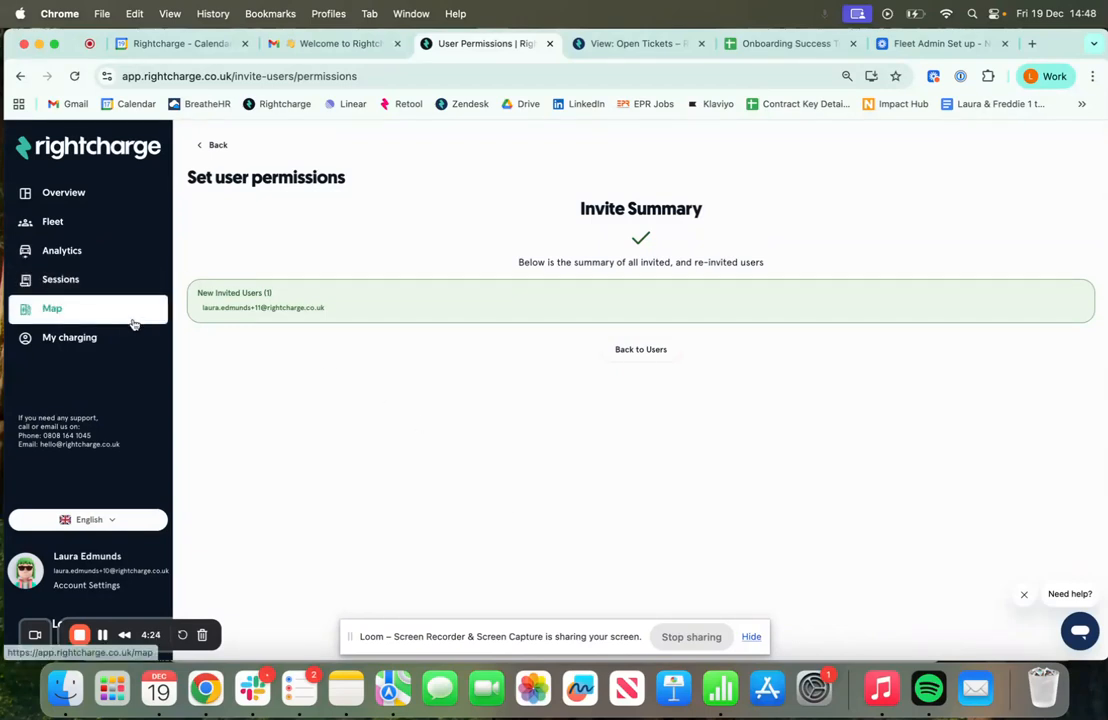
Browse the Sessions page and the London charger Map, then the My charging profile
left_click(126, 285)
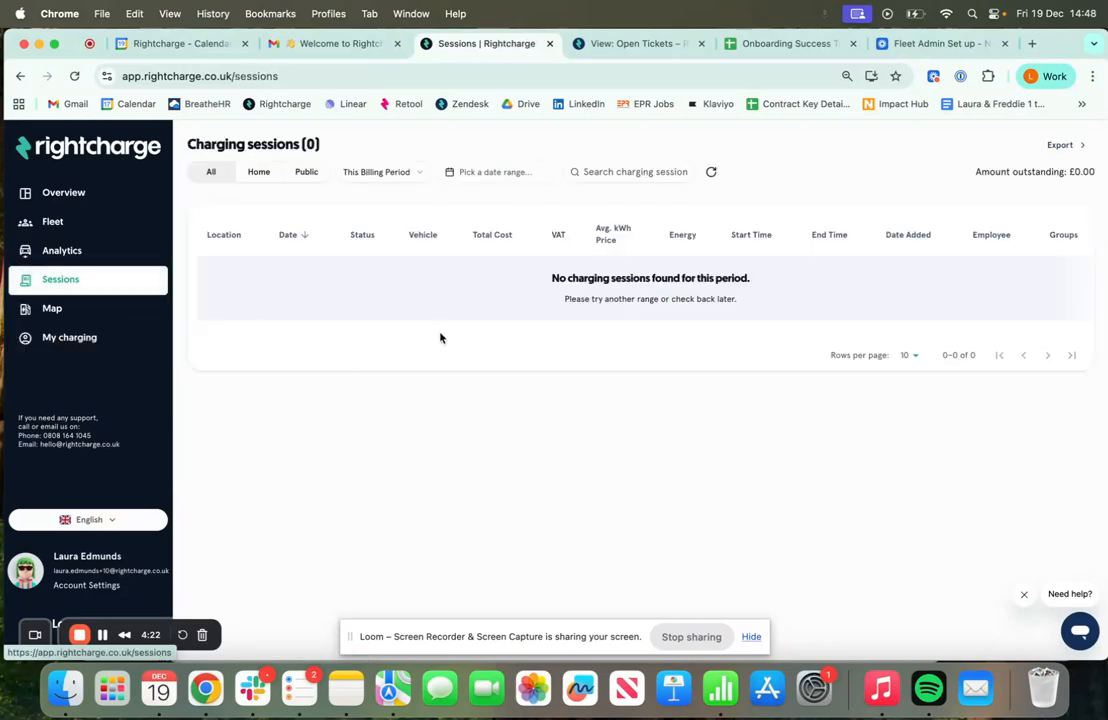
left_click(104, 312)
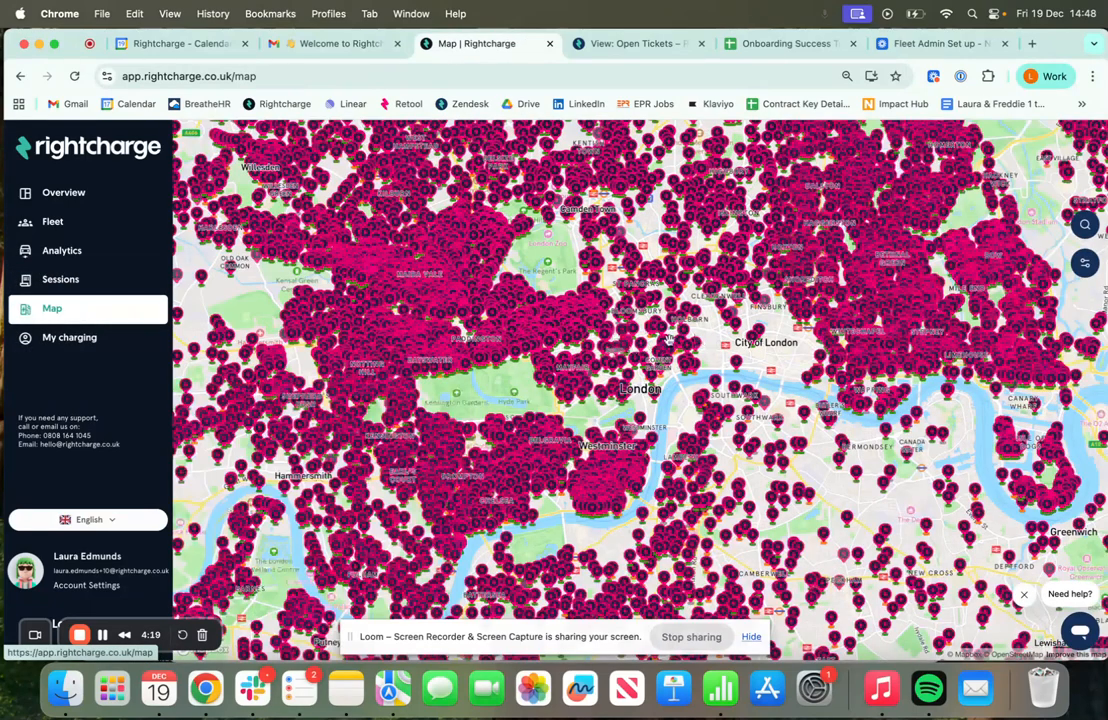
left_click(112, 342)
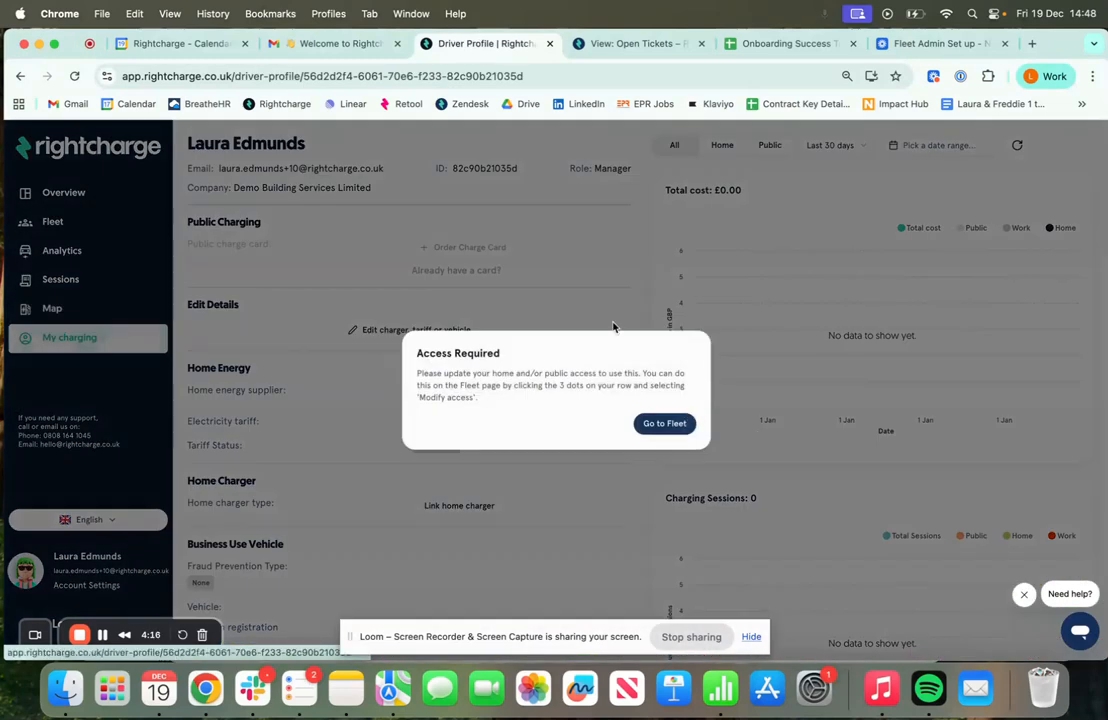